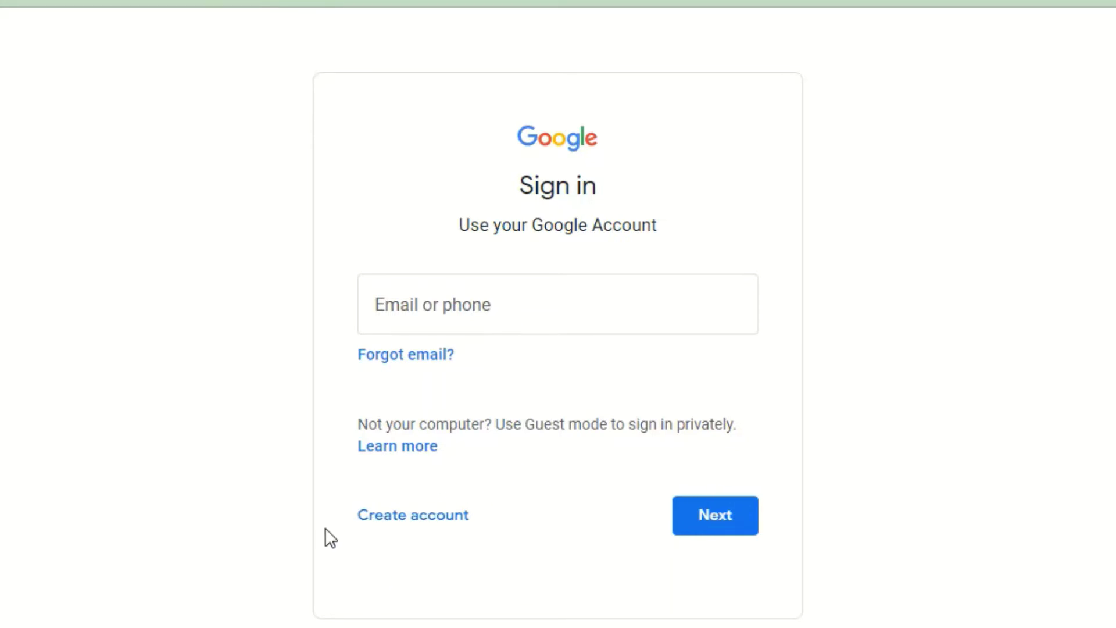
Step: Start a new Google Account for personal use
{"action": "left_click", "coordinate": [400, 518]}
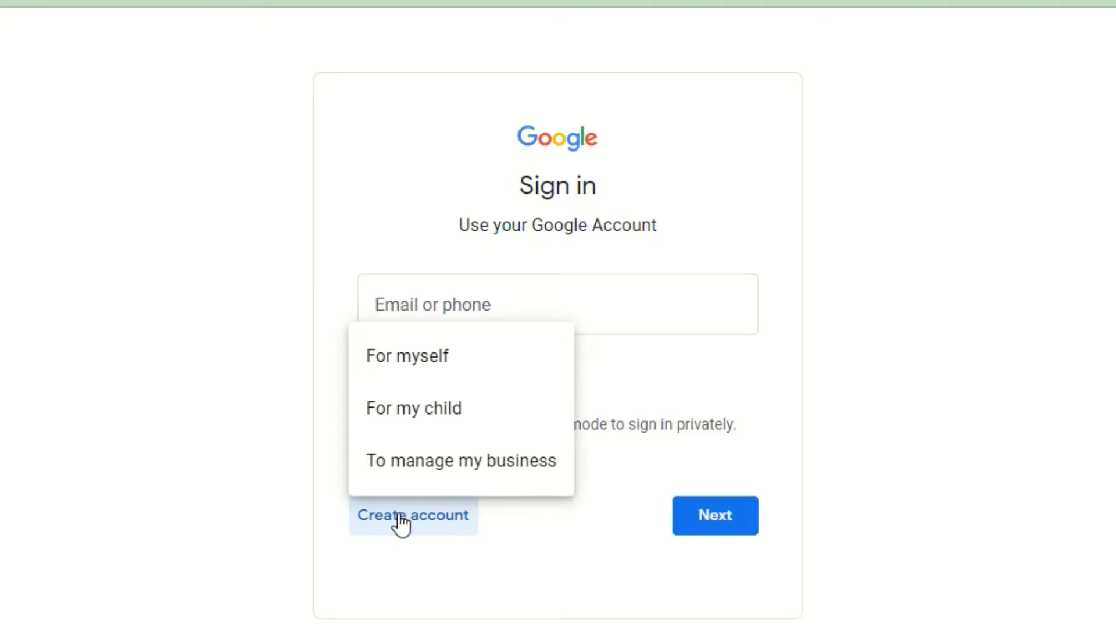
{"action": "left_click", "coordinate": [417, 369]}
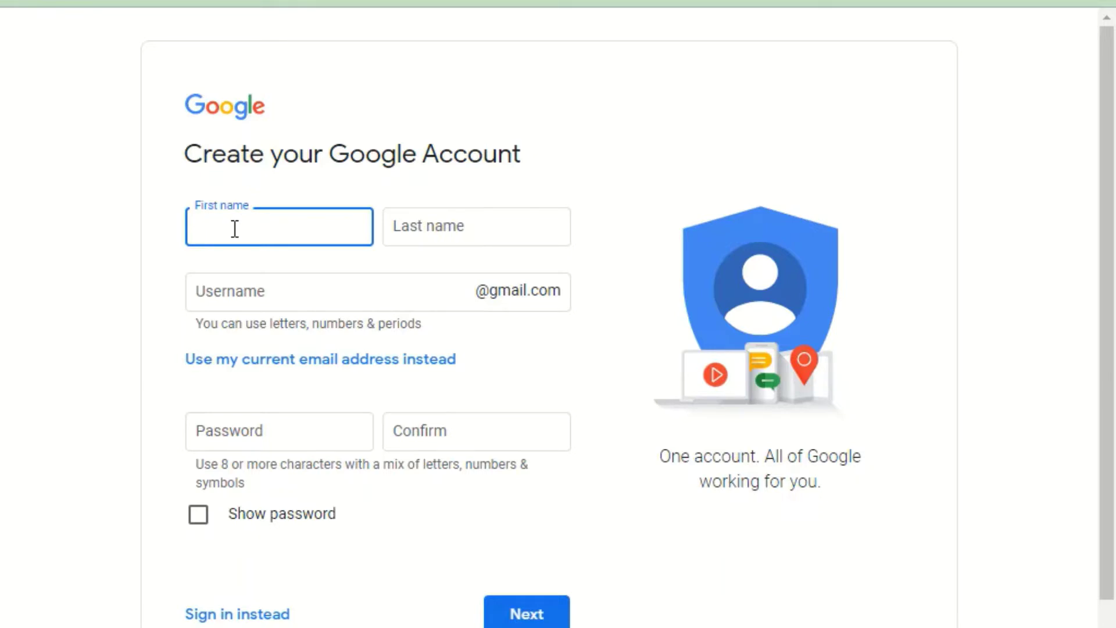
Step: Enter the account holder's first and last name, then return to the Username field
{"action": "type", "text": "Mi"}
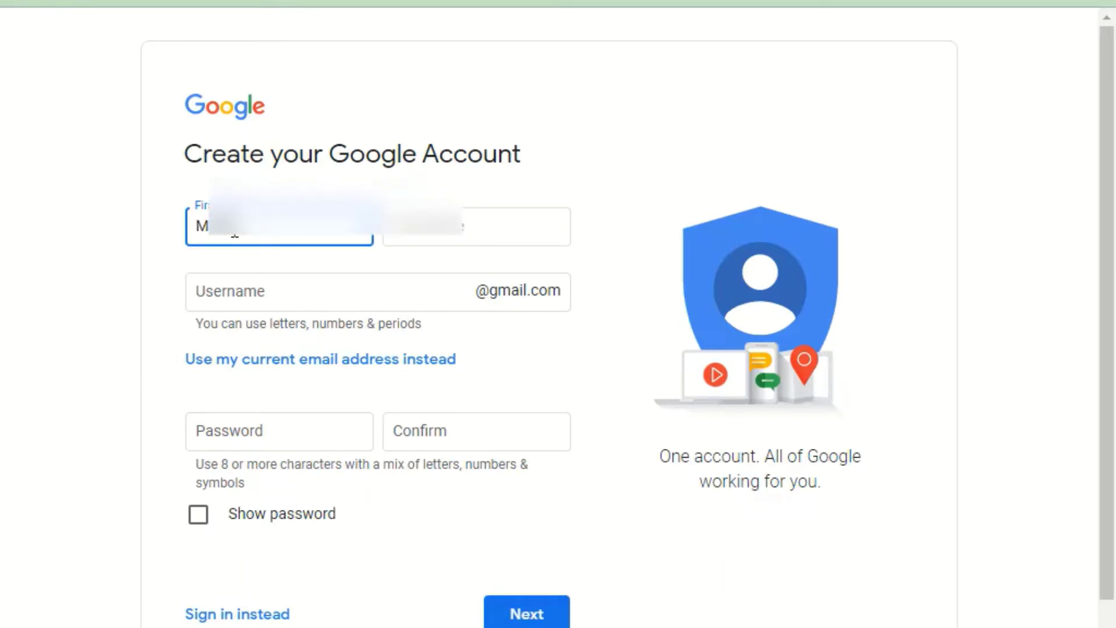
{"action": "key", "text": "Tab"}
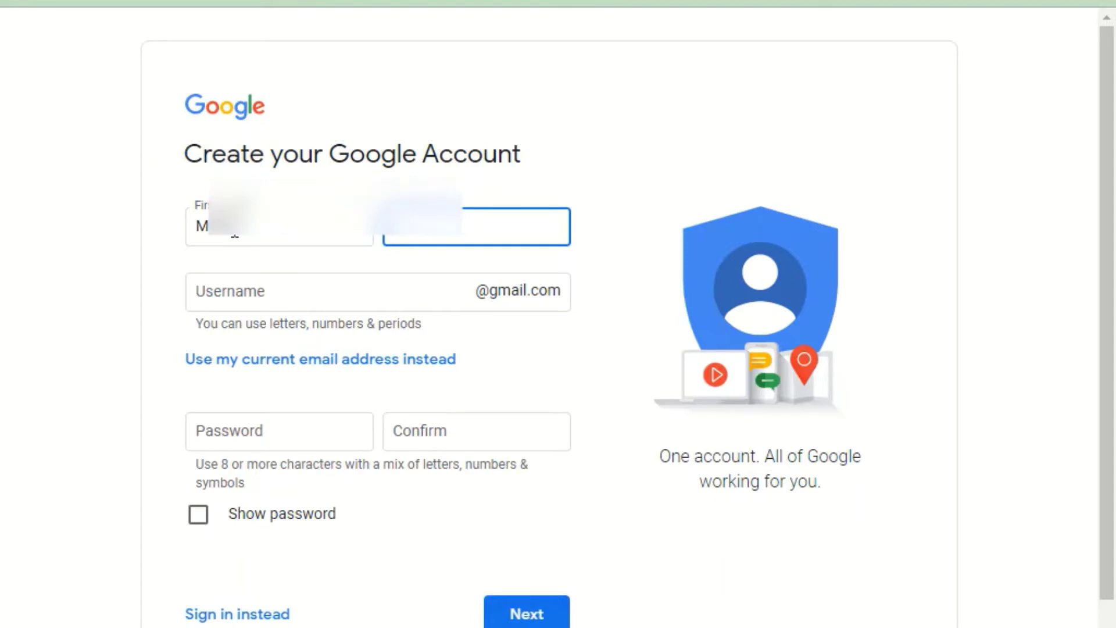
{"action": "type", "text": "Sara"}
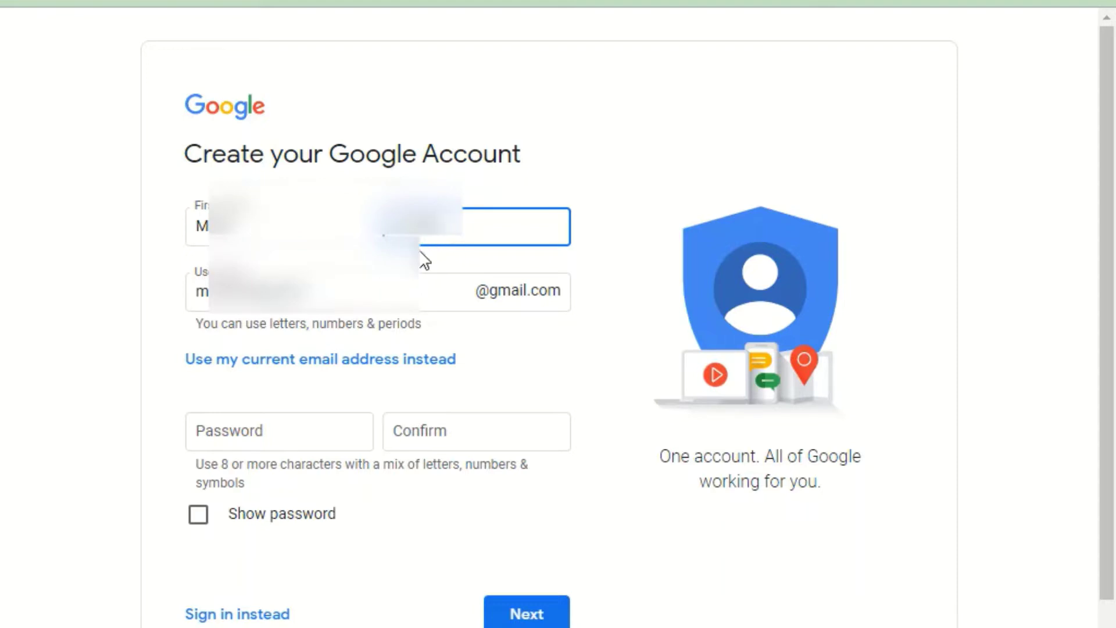
{"action": "left_click", "coordinate": [248, 429]}
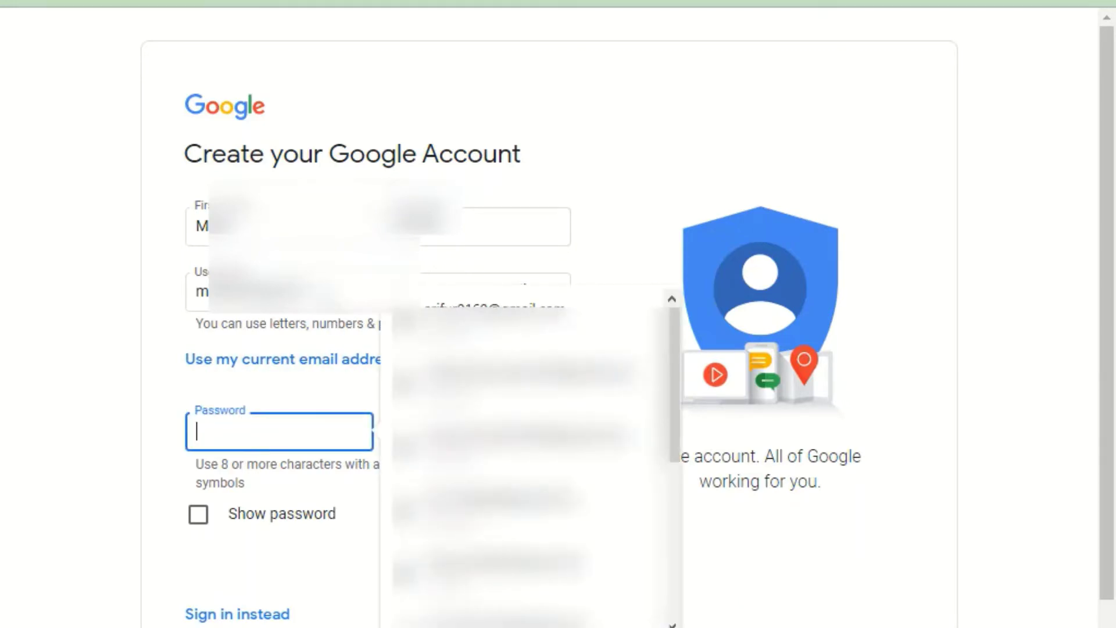
{"action": "left_click", "coordinate": [329, 298]}
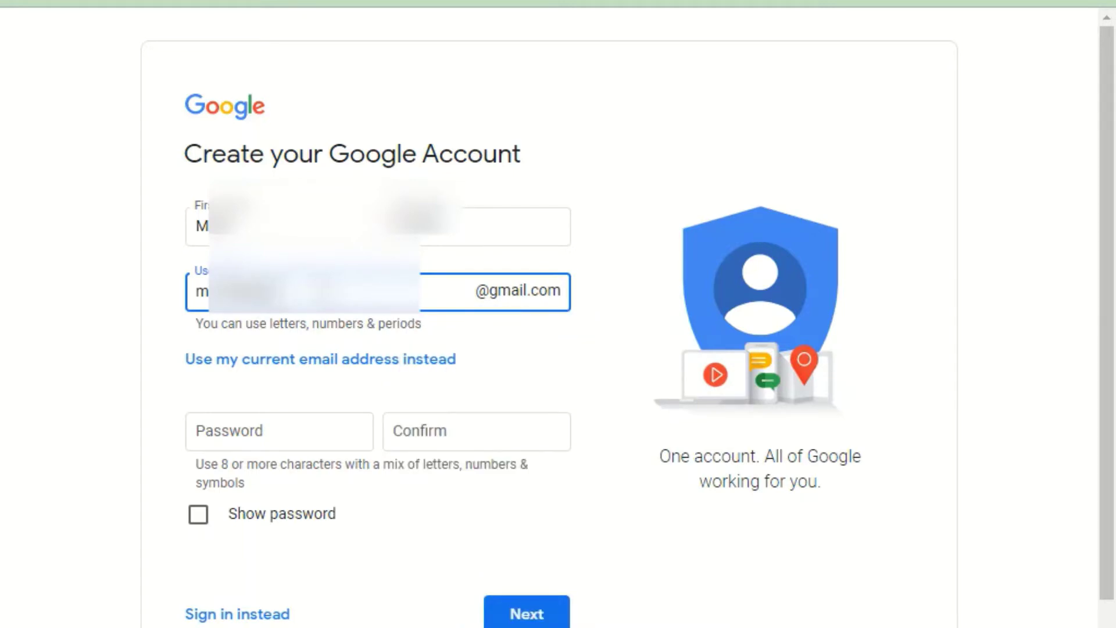
Step: Revise the Gmail username and type the account password
{"action": "key", "text": "BackSpace"}
{"action": "key", "text": "BackSpace"}
{"action": "key", "text": "BackSpace"}
{"action": "key", "text": "BackSpace"}
{"action": "key", "text": "BackSpace"}
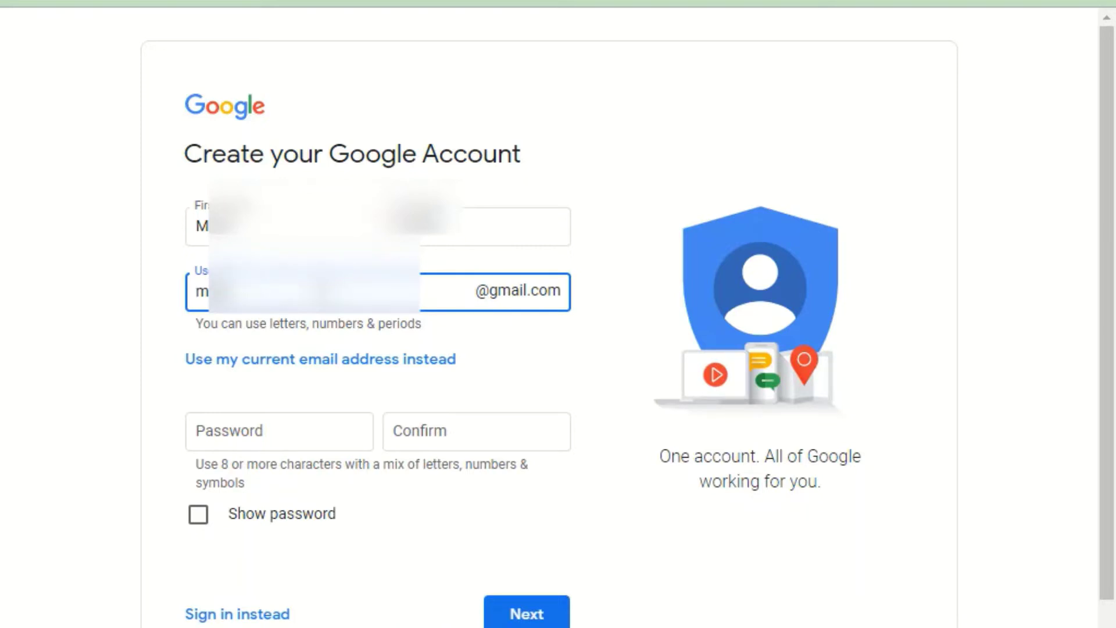
{"action": "type", "text": "12"}
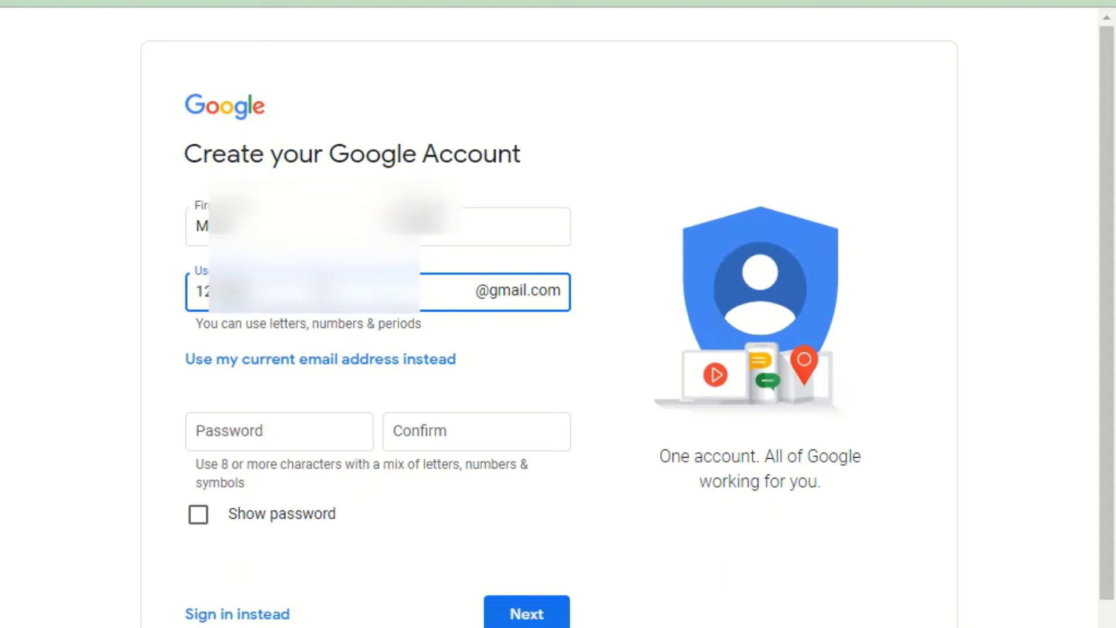
{"action": "type", "text": "3"}
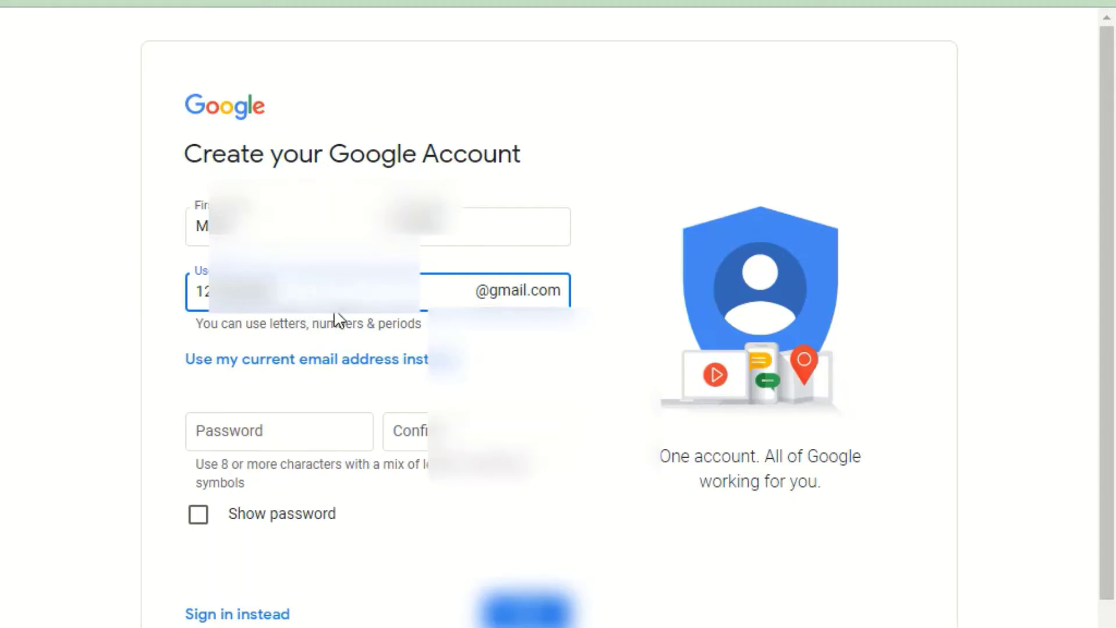
{"action": "left_click", "coordinate": [236, 435]}
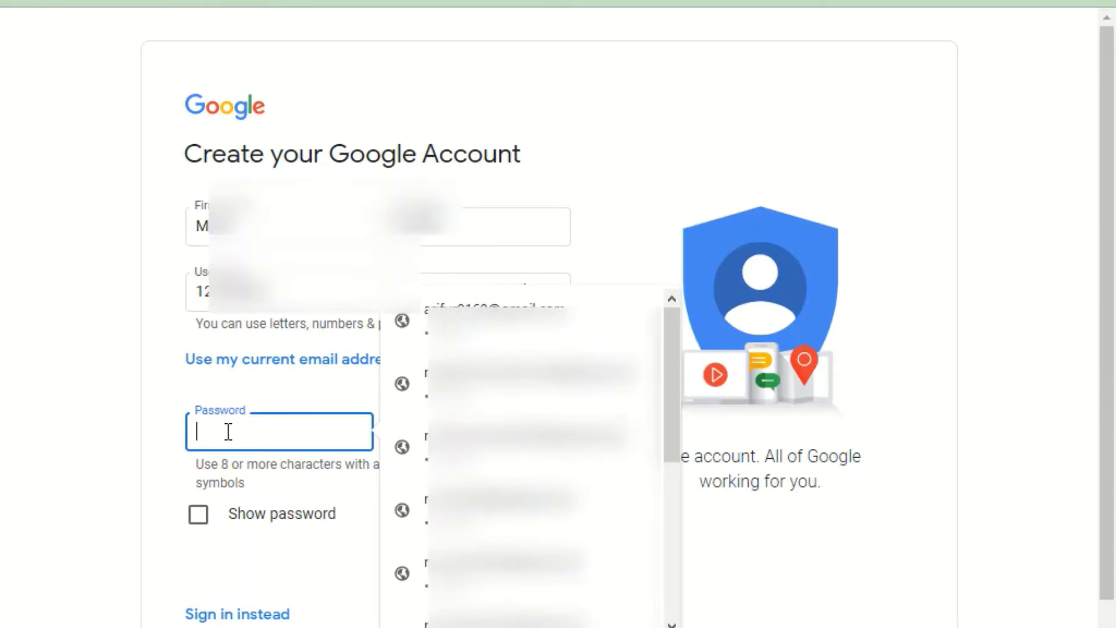
{"action": "type", "text": "••"}
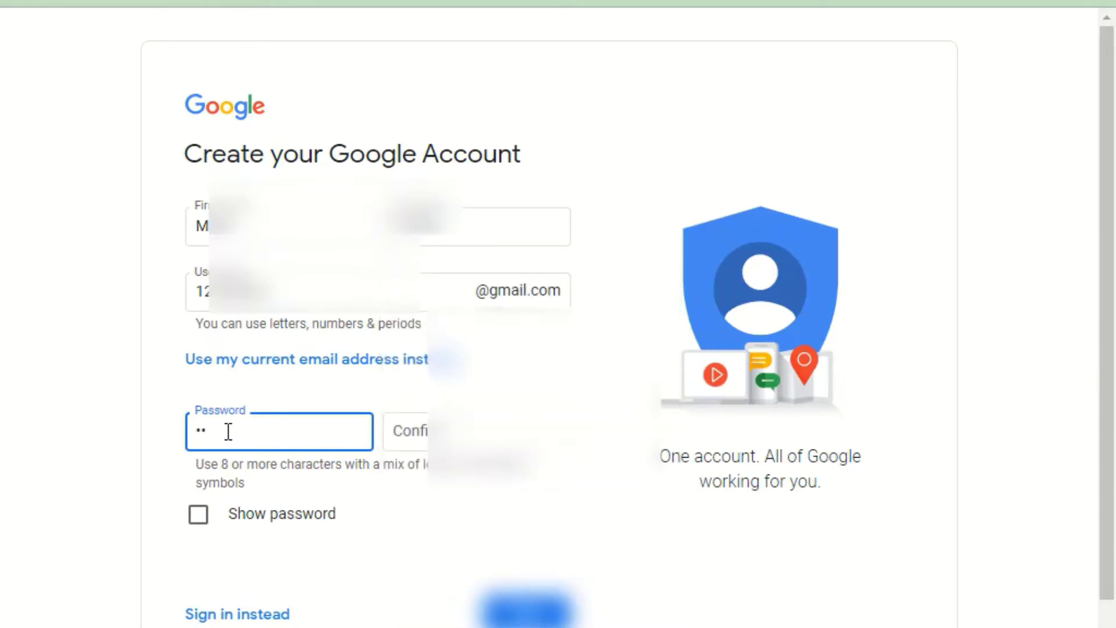
{"action": "type", "text": "•"}
{"action": "key", "text": "BackSpace"}
{"action": "key", "text": "BackSpace"}
{"action": "key", "text": "BackSpace"}
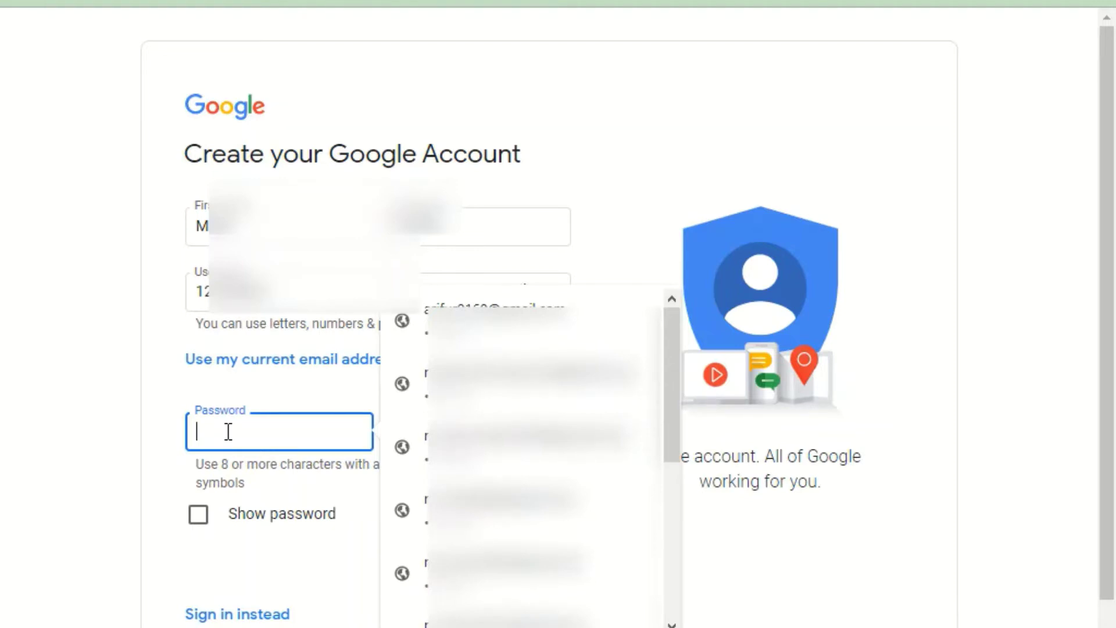
{"action": "type", "text": "•••••"}
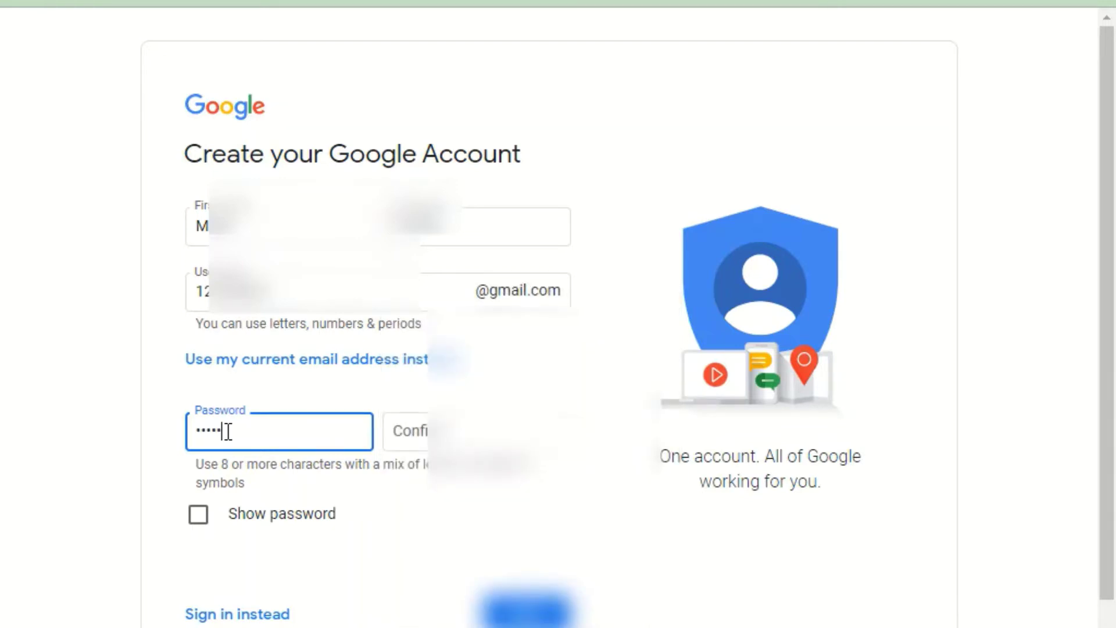
{"action": "type", "text": "••••"}
Step: Confirm the password, check it with Show password, and submit the details
{"action": "left_click", "coordinate": [417, 430]}
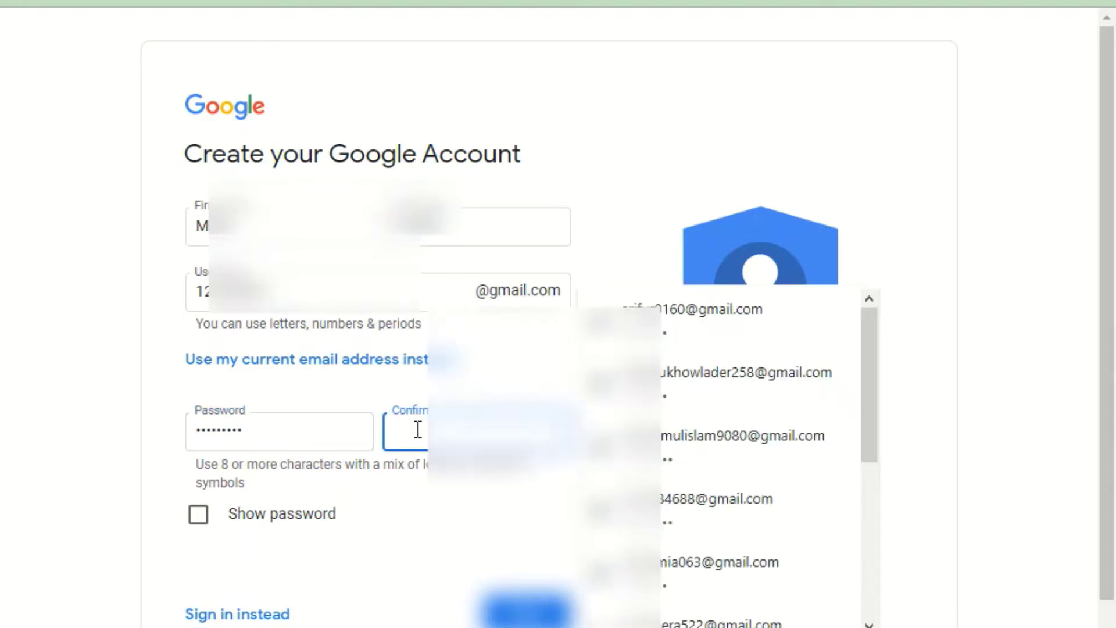
{"action": "type", "text": "••••"}
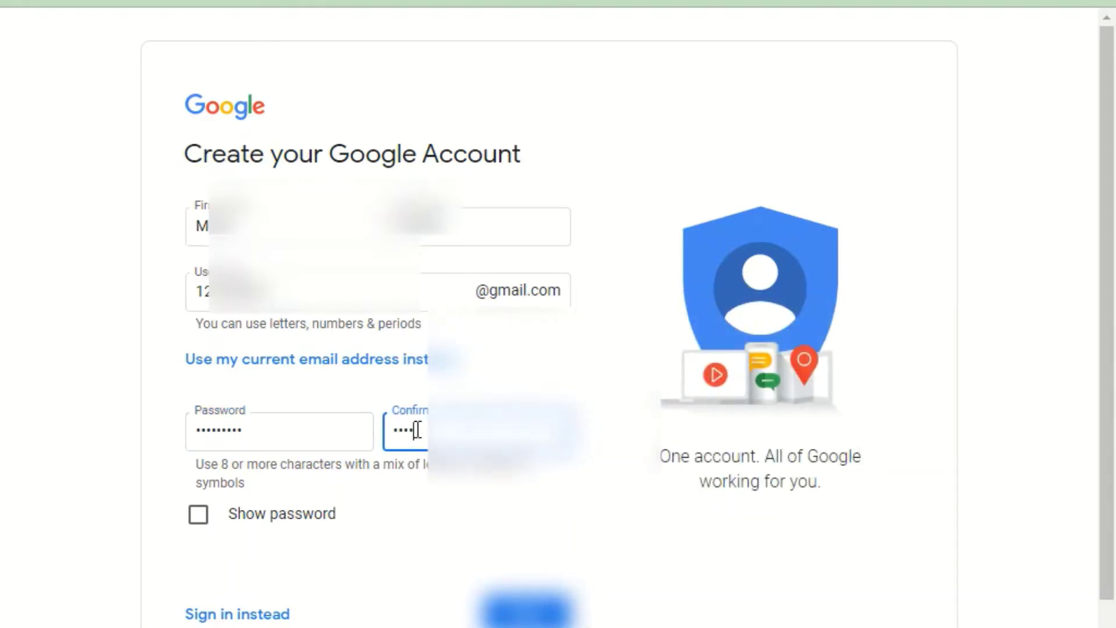
{"action": "key", "text": "BackSpace"}
{"action": "type", "text": "••••"}
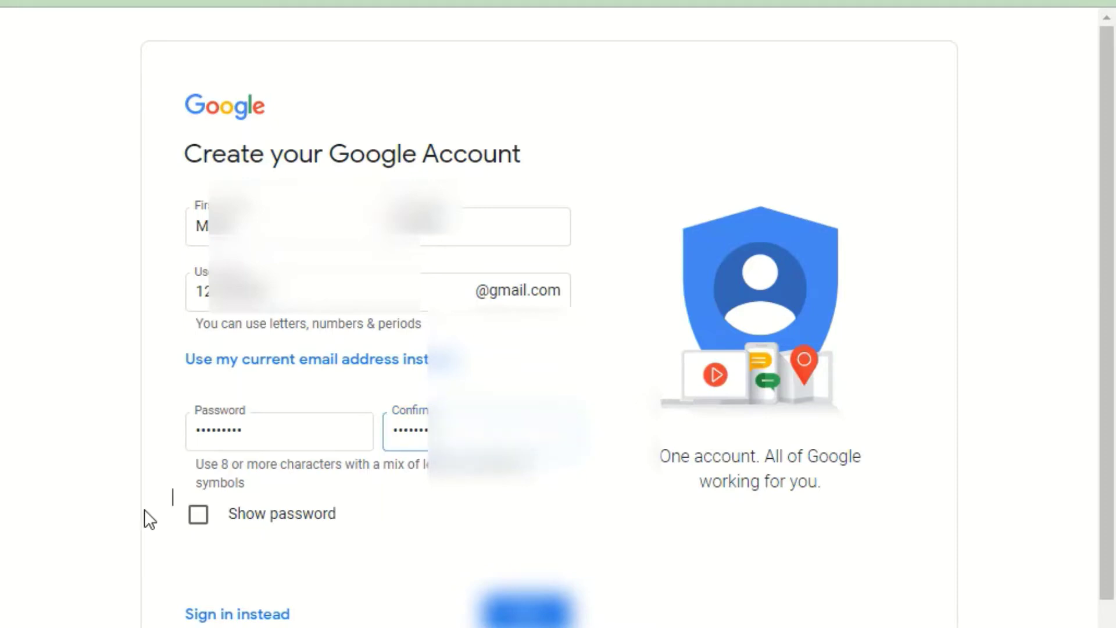
{"action": "left_click", "coordinate": [198, 490]}
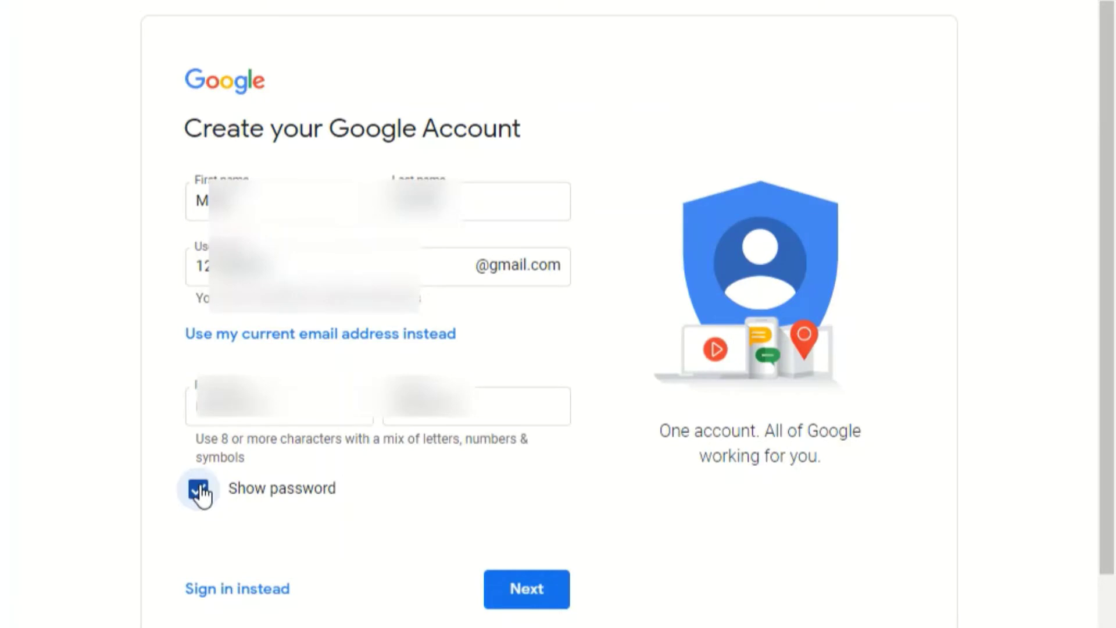
{"action": "left_click", "coordinate": [199, 490]}
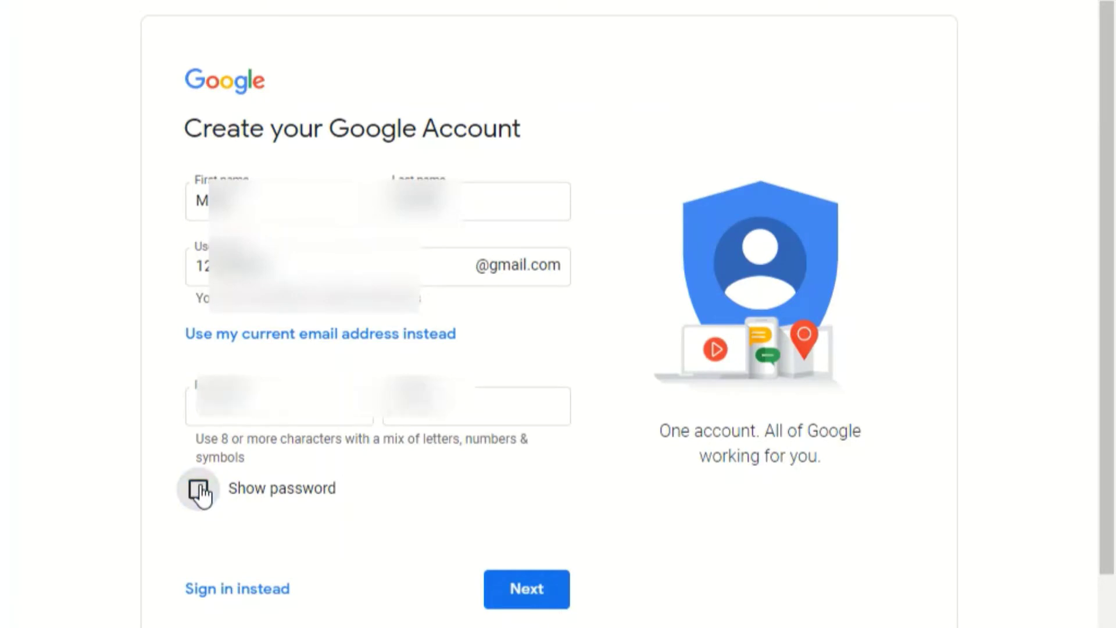
{"action": "left_click", "coordinate": [513, 592]}
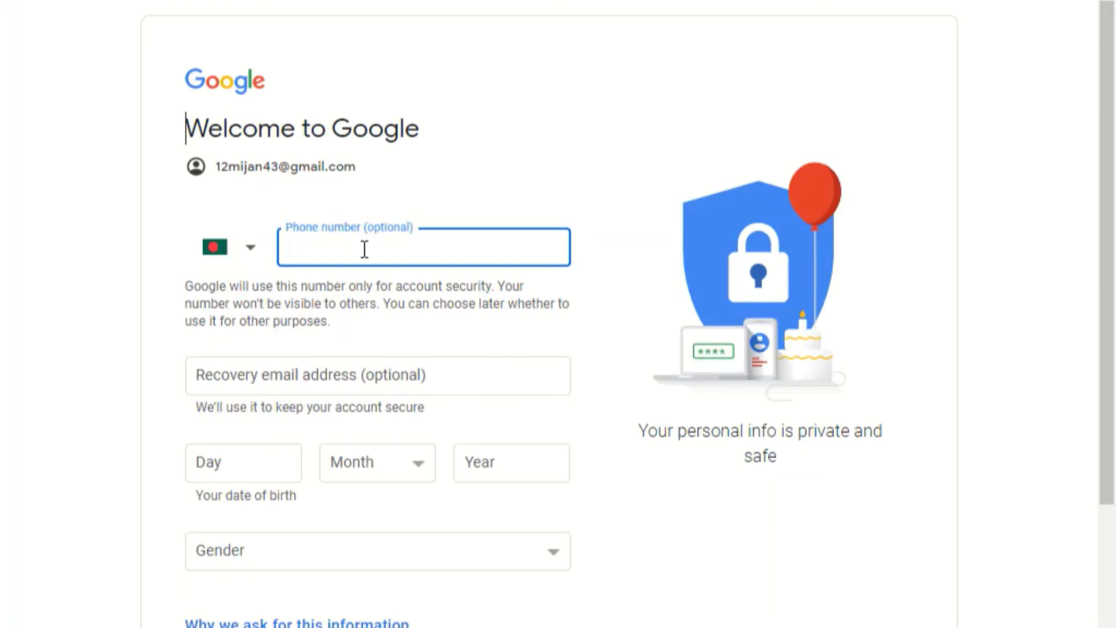
Step: Enter the account holder's phone number in the optional Phone number field
{"action": "left_click", "coordinate": [312, 240]}
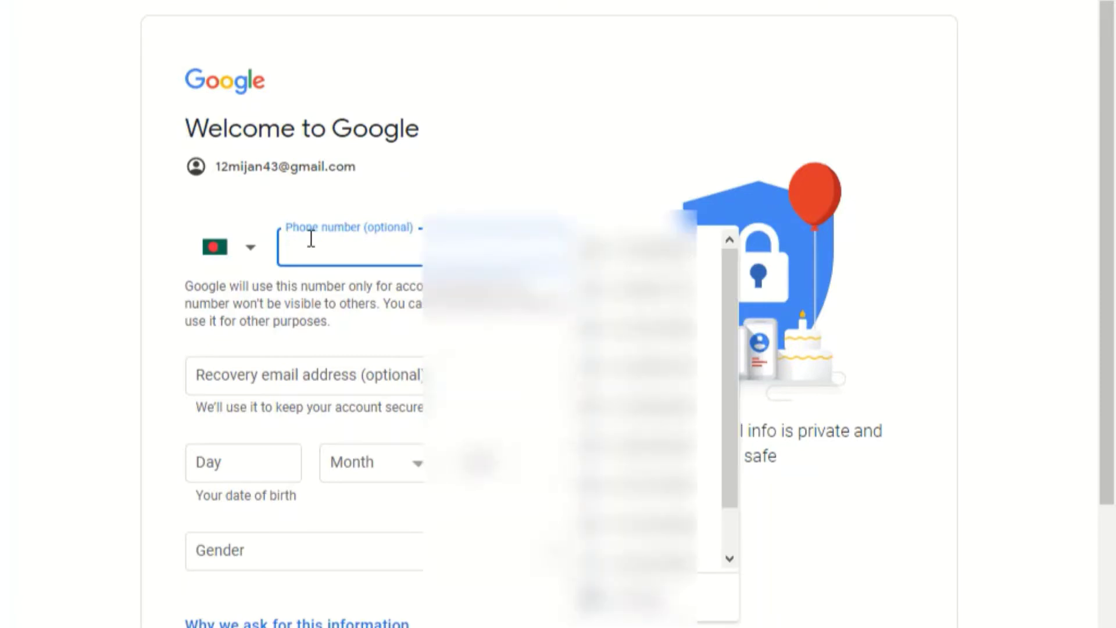
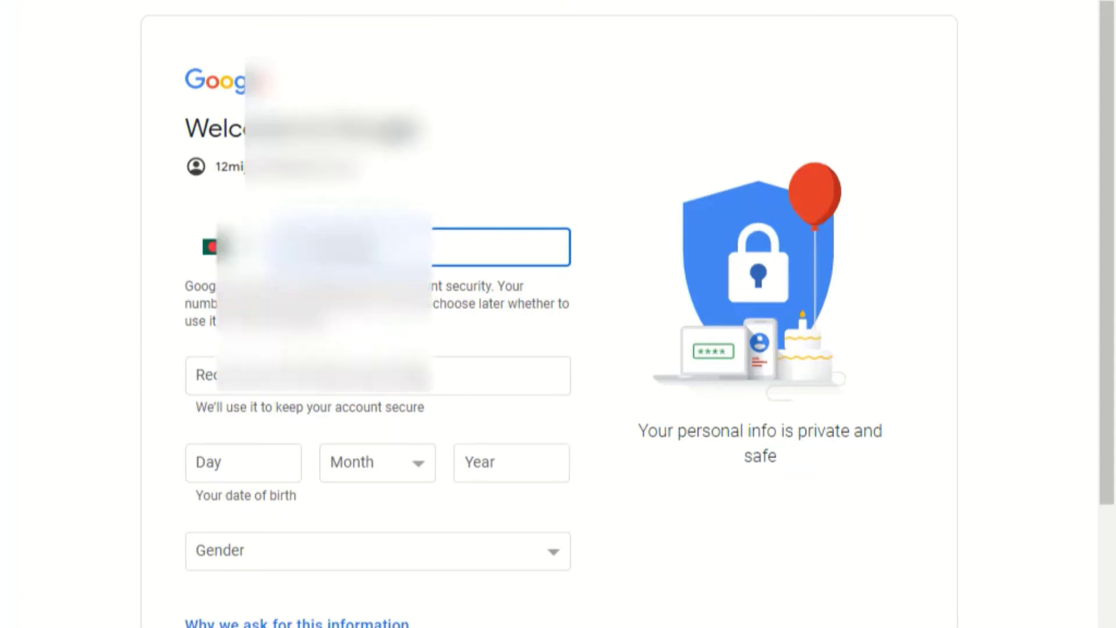
Step: Fill in the recovery email address, then move to the birth Day field
{"action": "left_click", "coordinate": [268, 375]}
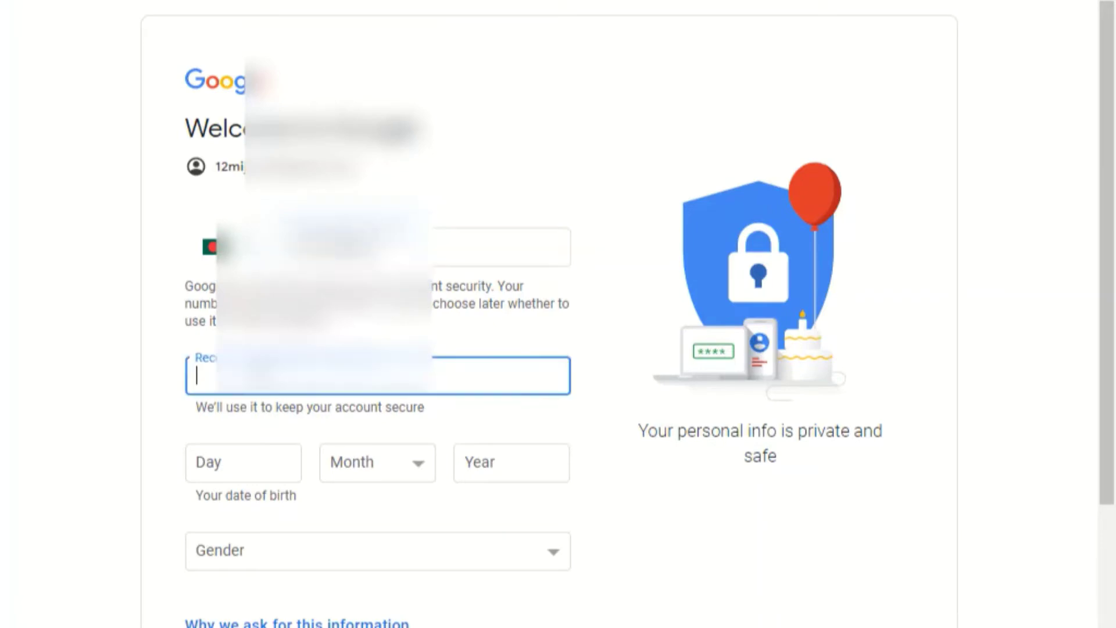
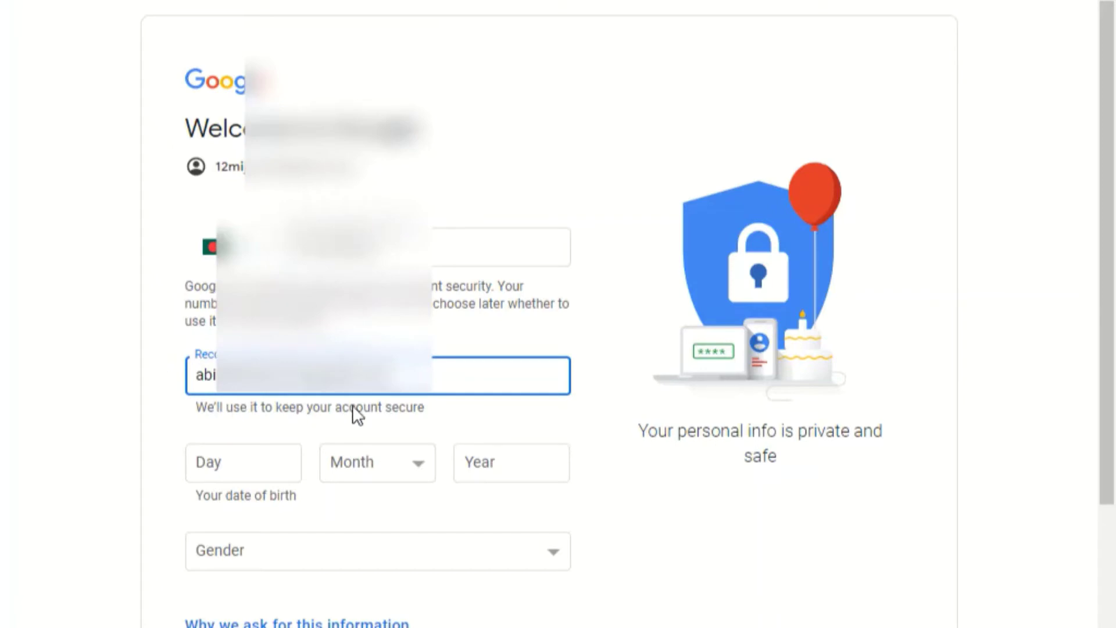
{"action": "left_click", "coordinate": [248, 462]}
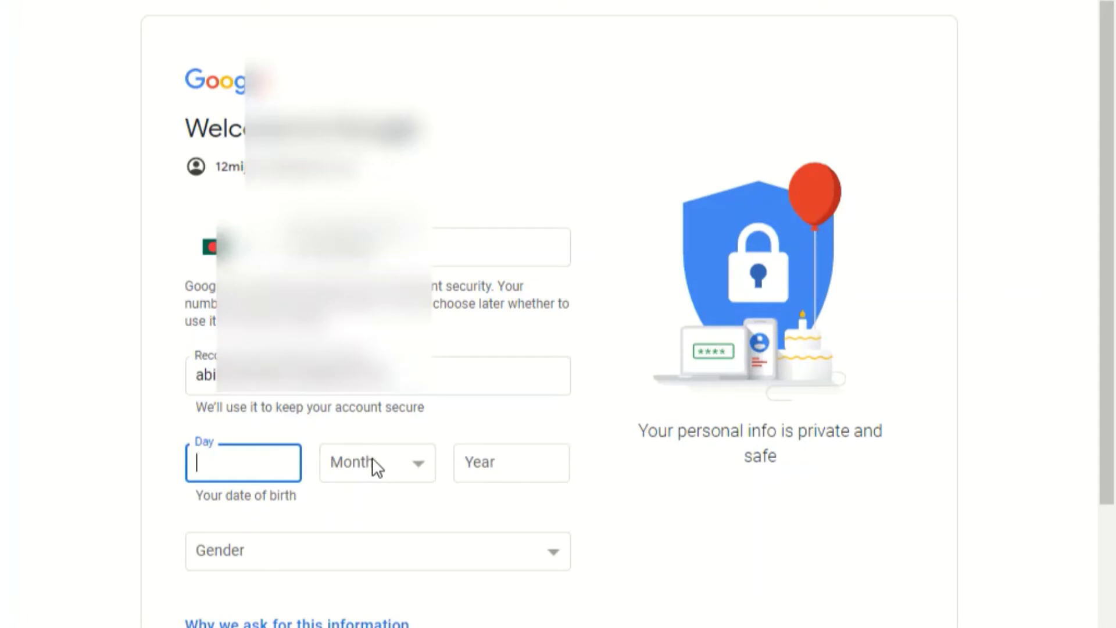
{"action": "type", "text": "15"}
{"action": "left_click", "coordinate": [382, 469]}
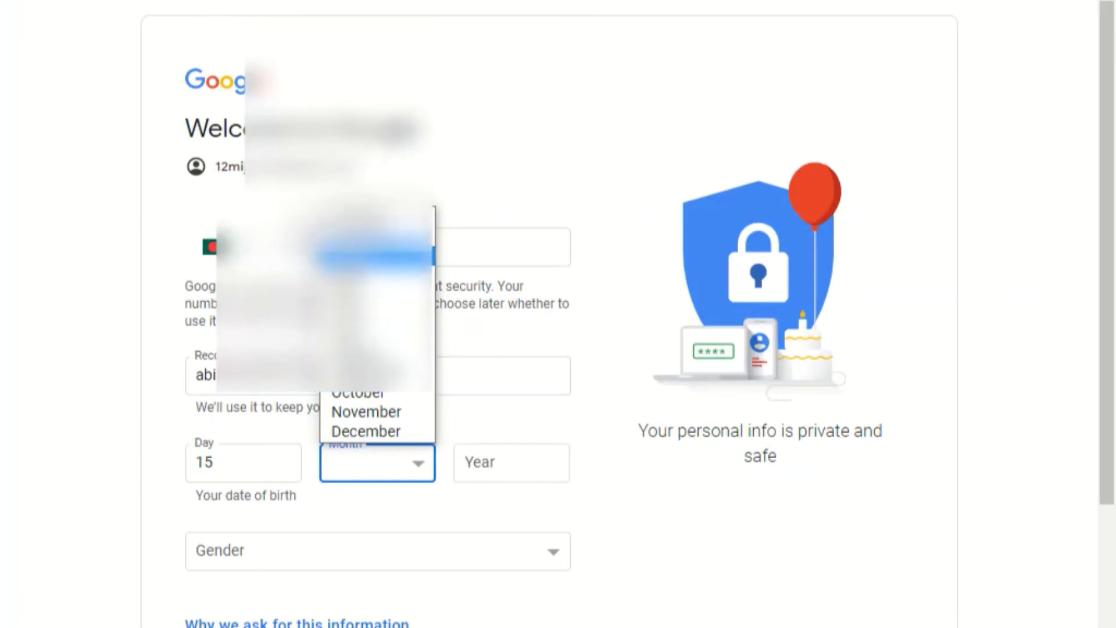
{"action": "left_click", "coordinate": [375, 313]}
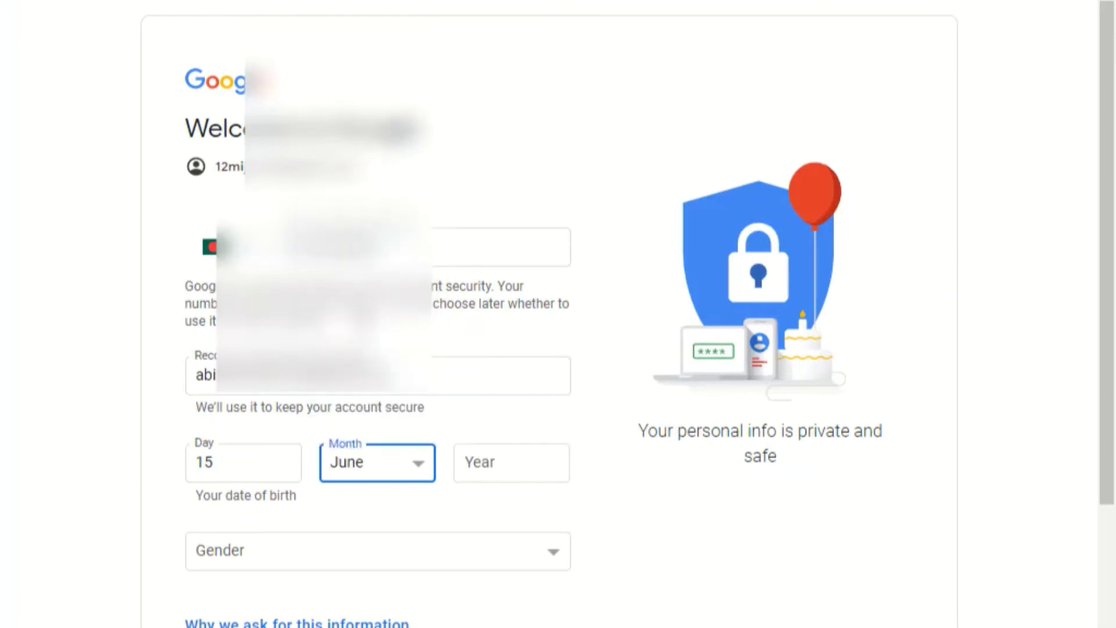
{"action": "left_click", "coordinate": [487, 464]}
{"action": "type", "text": "19"}
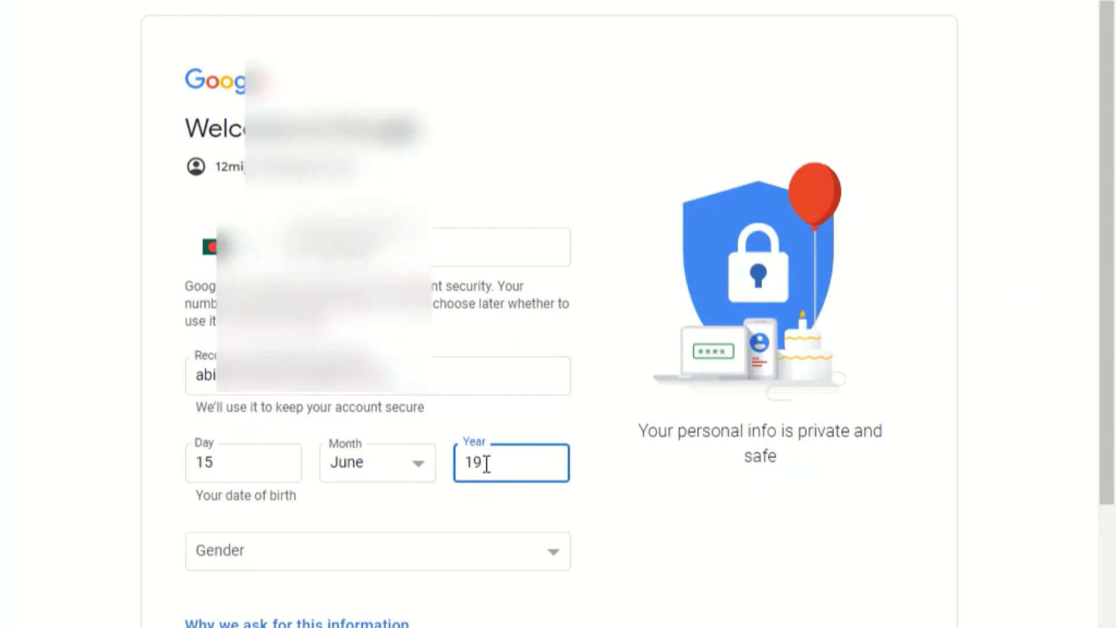
{"action": "type", "text": "84"}
{"action": "left_click", "coordinate": [249, 559]}
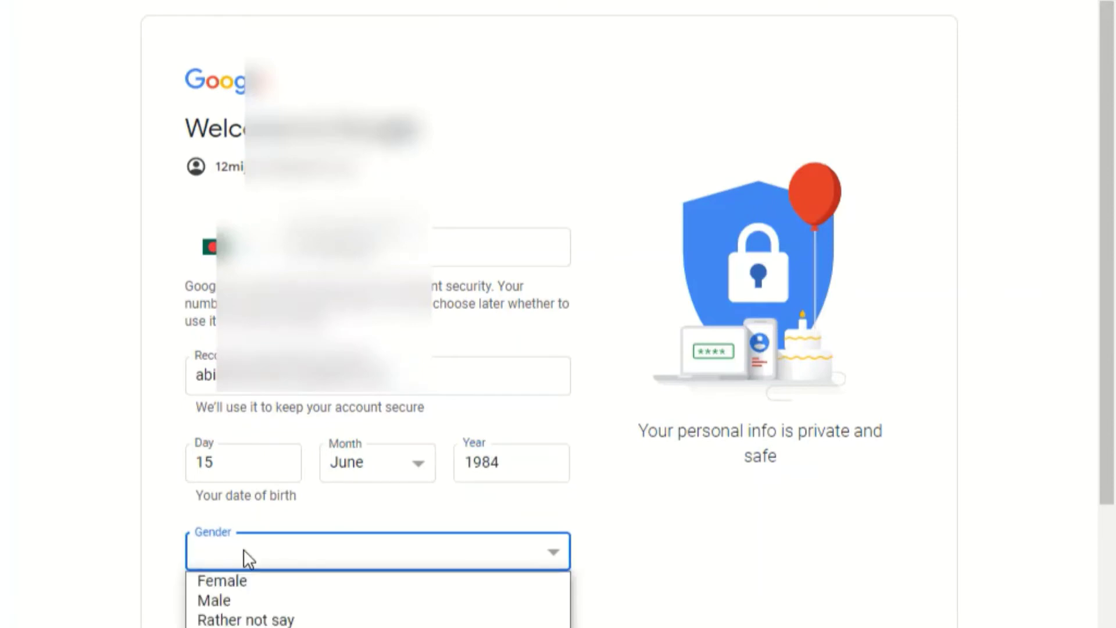
{"action": "left_click", "coordinate": [221, 603]}
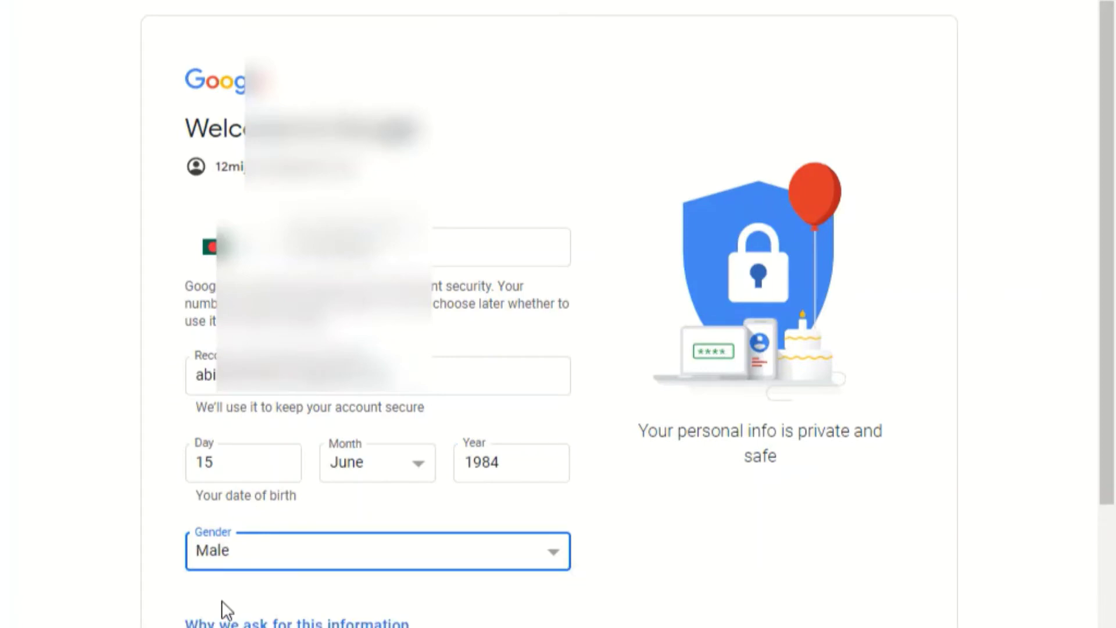
{"action": "scroll", "coordinate": [287, 548], "scroll_direction": "down", "scroll_amount": 3}
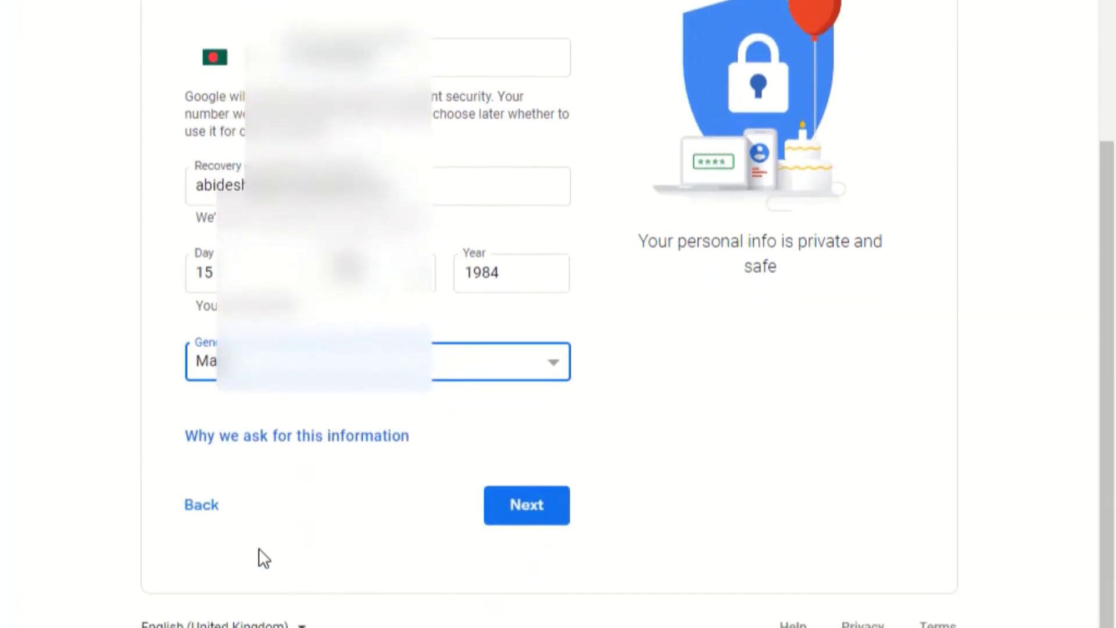
Step: Submit the personal details, correct the unrecognised phone number, and submit again
{"action": "left_click", "coordinate": [525, 506]}
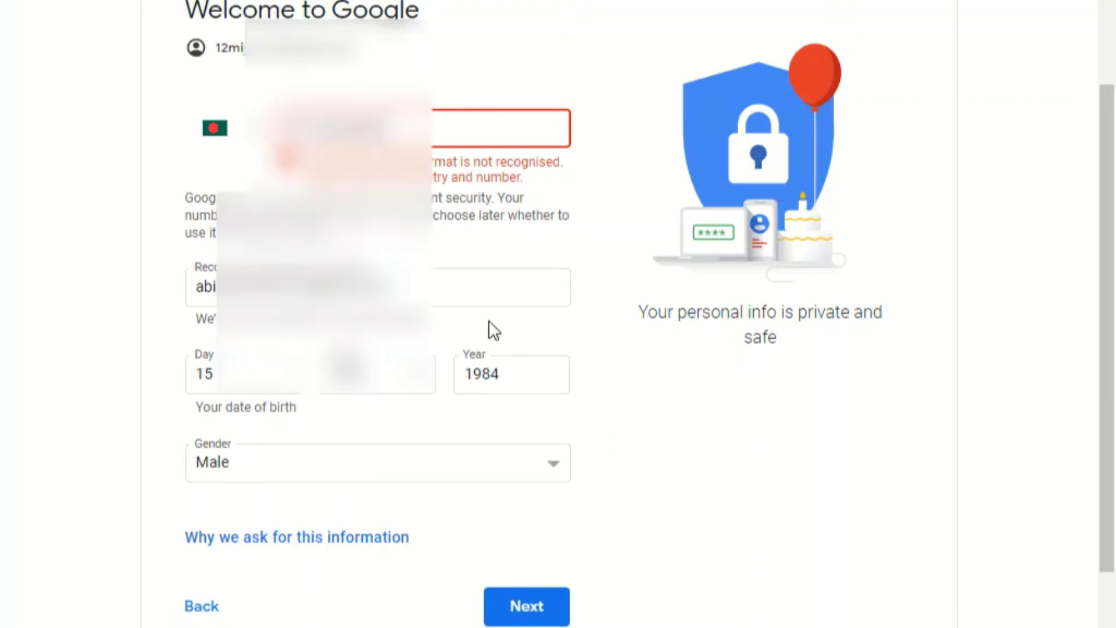
{"action": "left_click", "coordinate": [515, 605]}
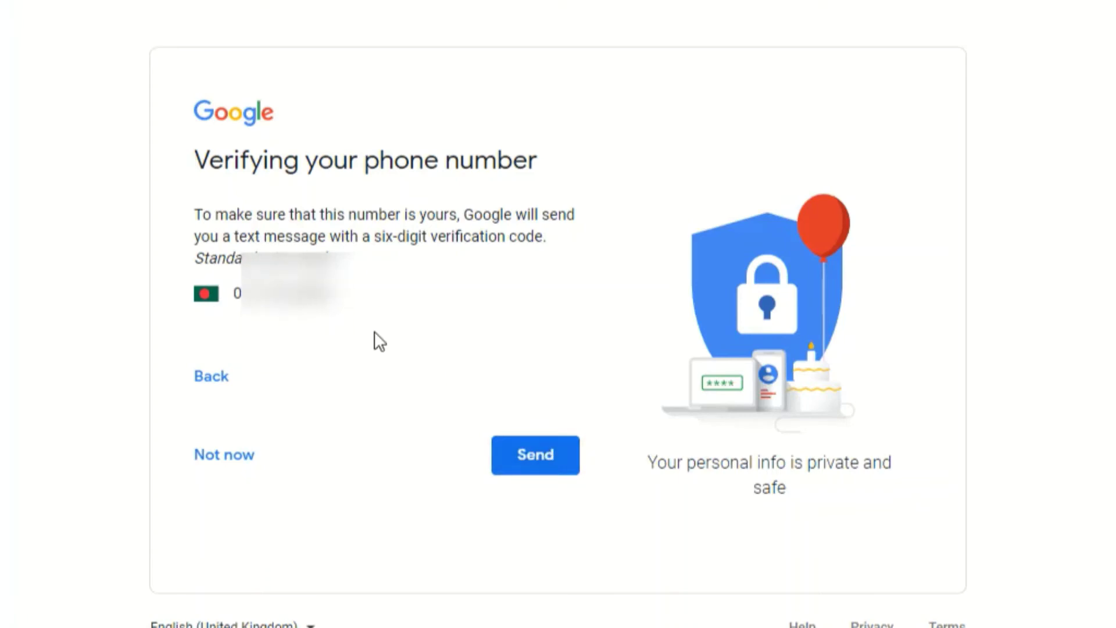
Step: Verify the phone with the texted code, allow its use across Google, and accept the terms
{"action": "left_click", "coordinate": [533, 456]}
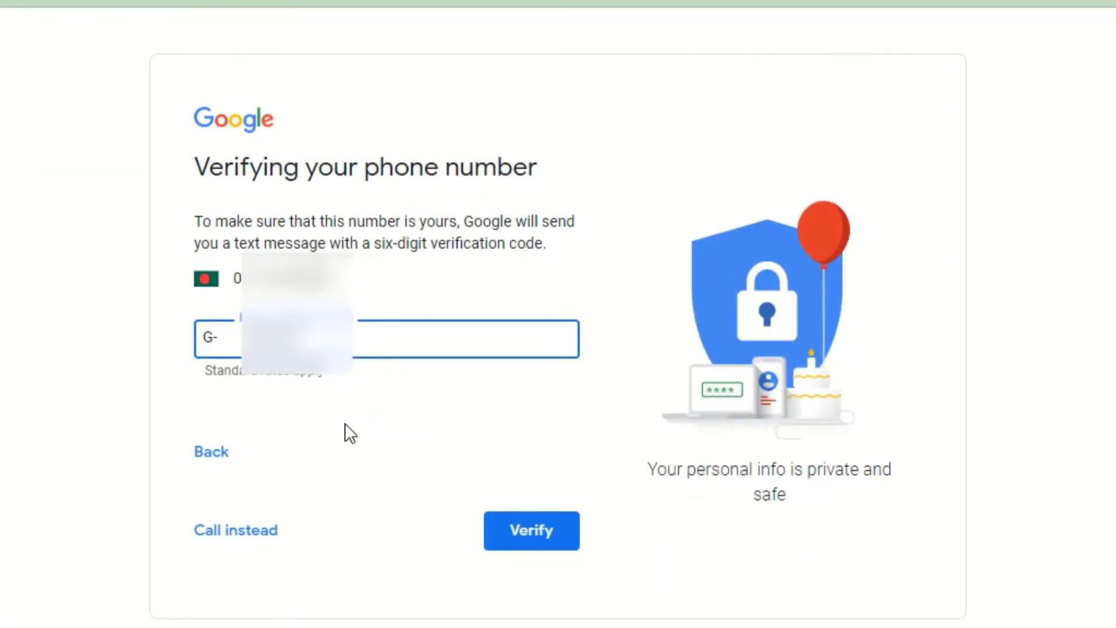
{"action": "left_click", "coordinate": [534, 530]}
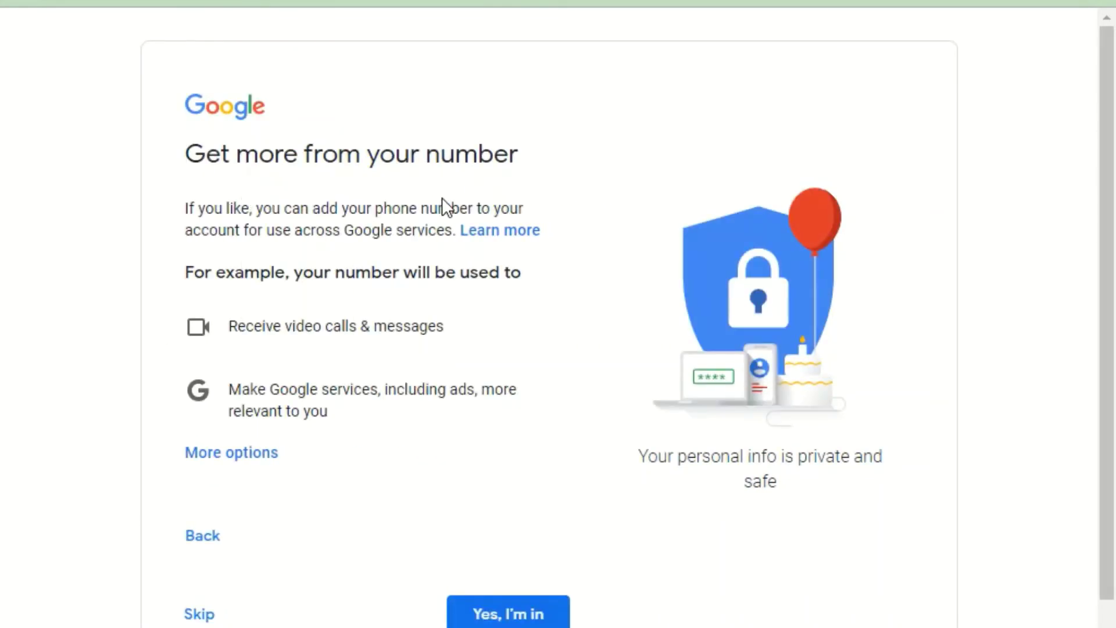
{"action": "scroll", "coordinate": [407, 436], "scroll_direction": "down", "scroll_amount": 2}
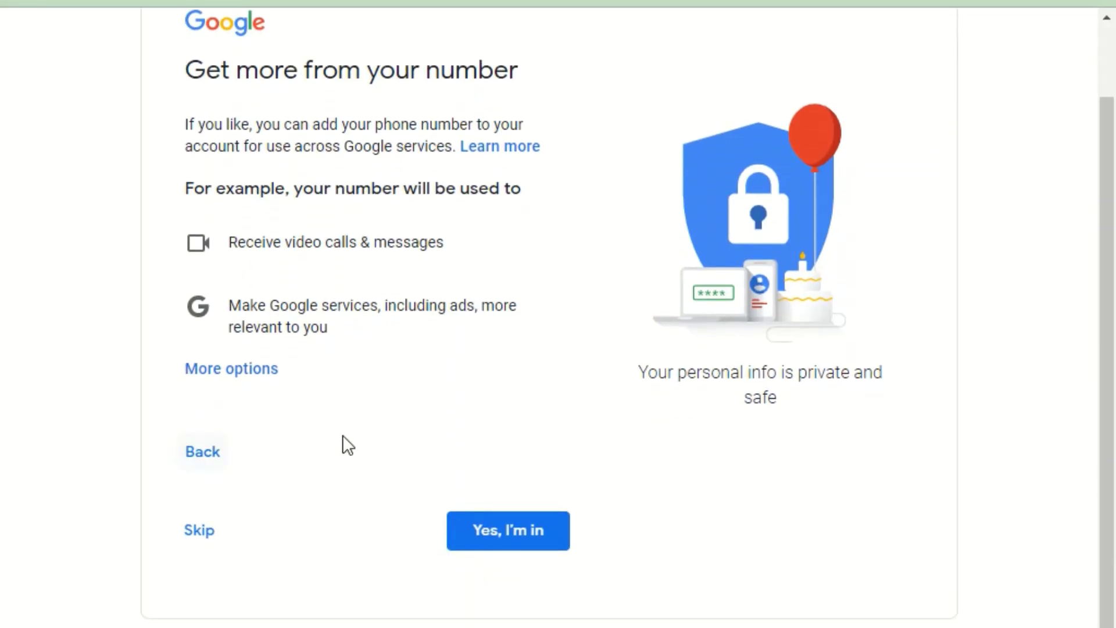
{"action": "left_click", "coordinate": [515, 531]}
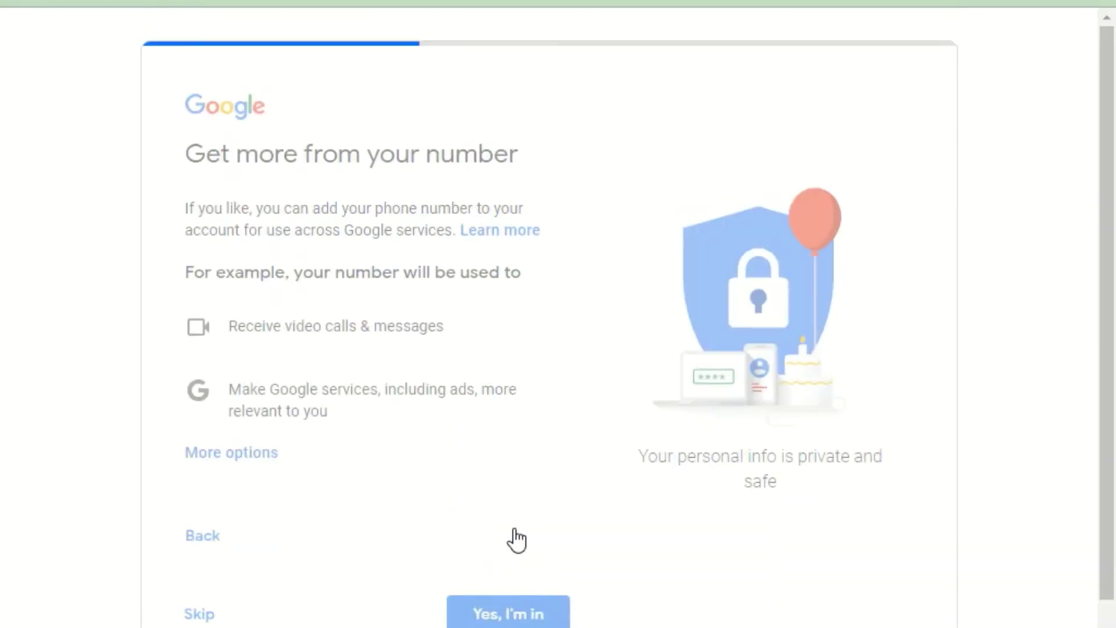
{"action": "scroll", "coordinate": [462, 445], "scroll_direction": "down", "scroll_amount": 10}
{"action": "scroll", "coordinate": [466, 451], "scroll_direction": "down", "scroll_amount": 7}
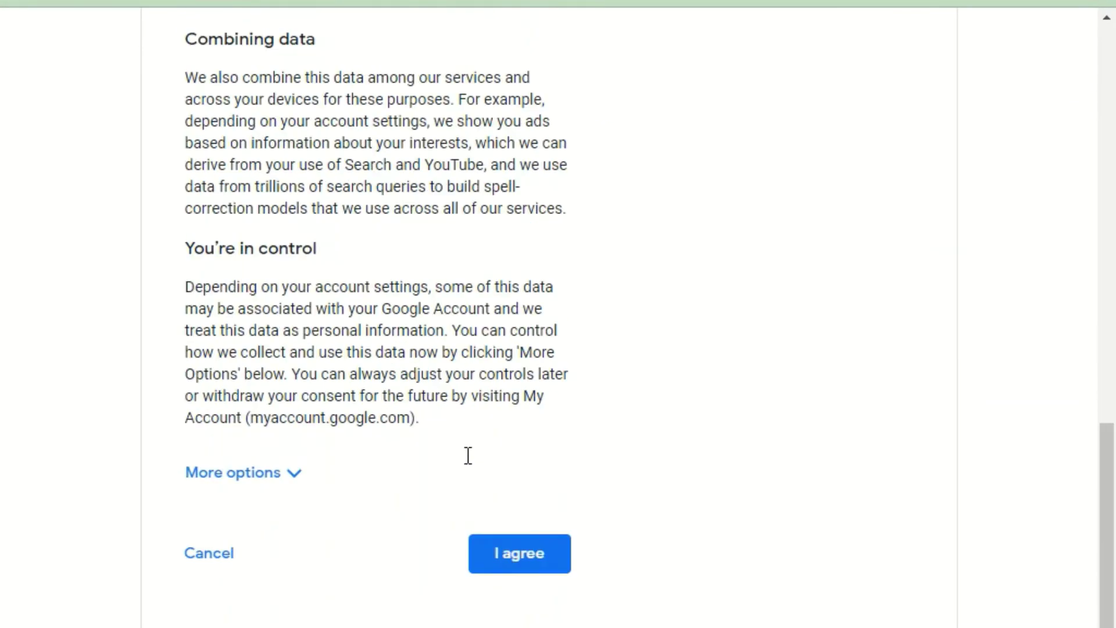
{"action": "left_click", "coordinate": [510, 532]}
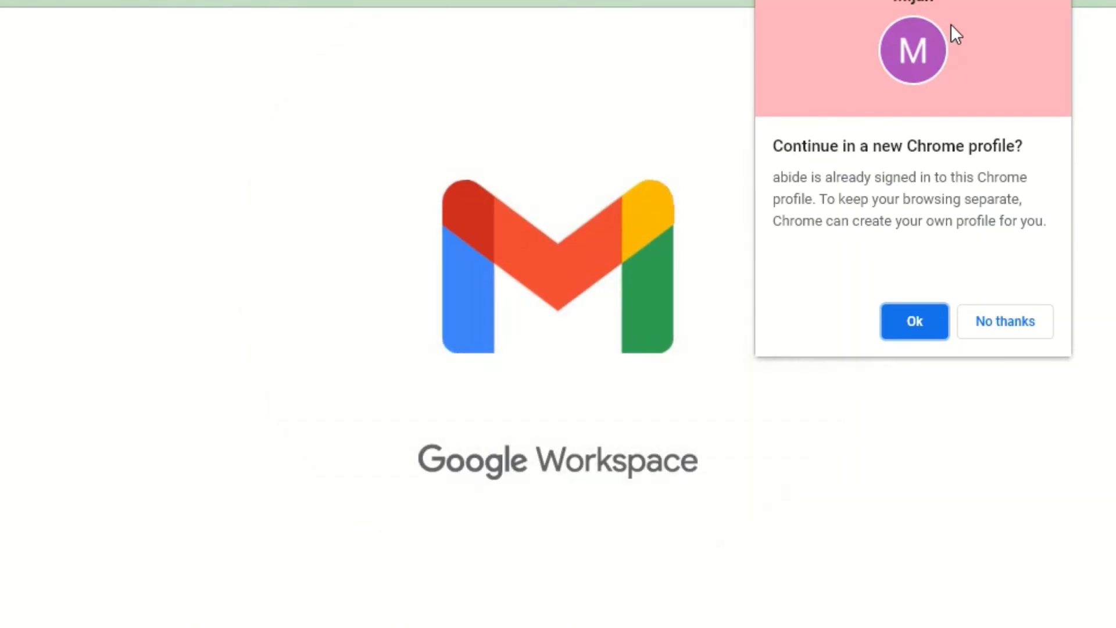
Step: Decline the Chrome profile and read the Google Community Team welcome email in the Inbox
{"action": "left_click", "coordinate": [994, 324]}
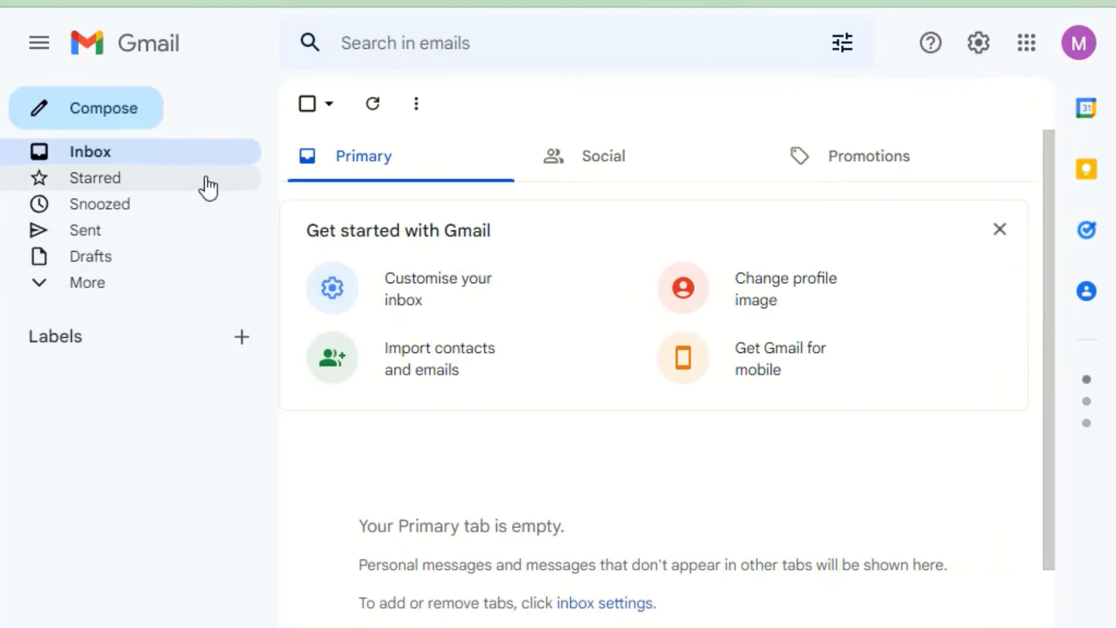
{"action": "left_click", "coordinate": [173, 154]}
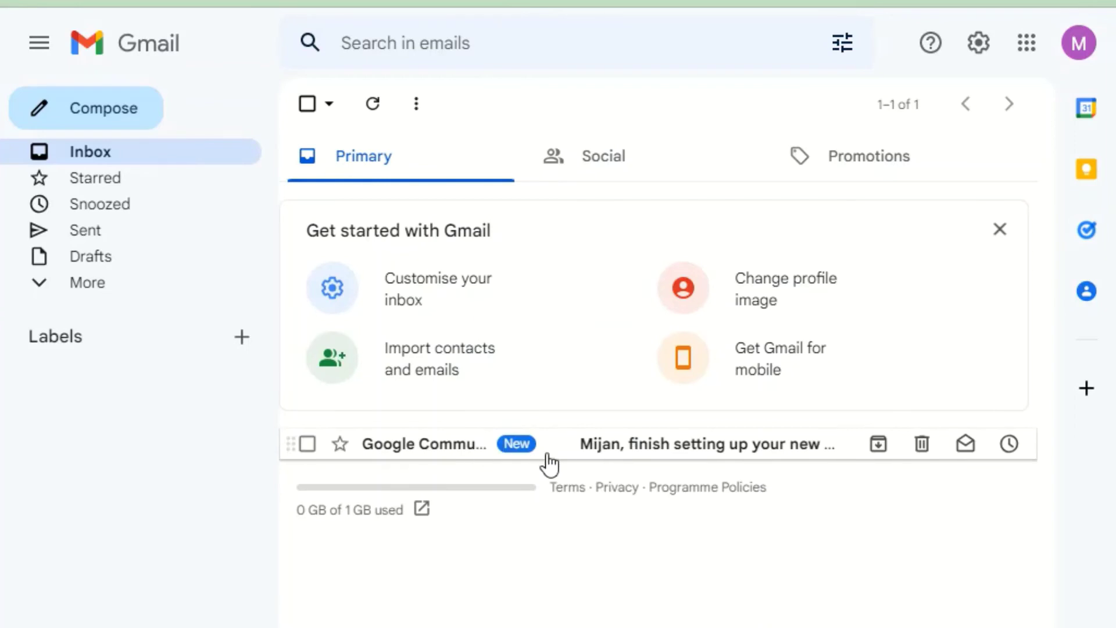
{"action": "left_click", "coordinate": [634, 449]}
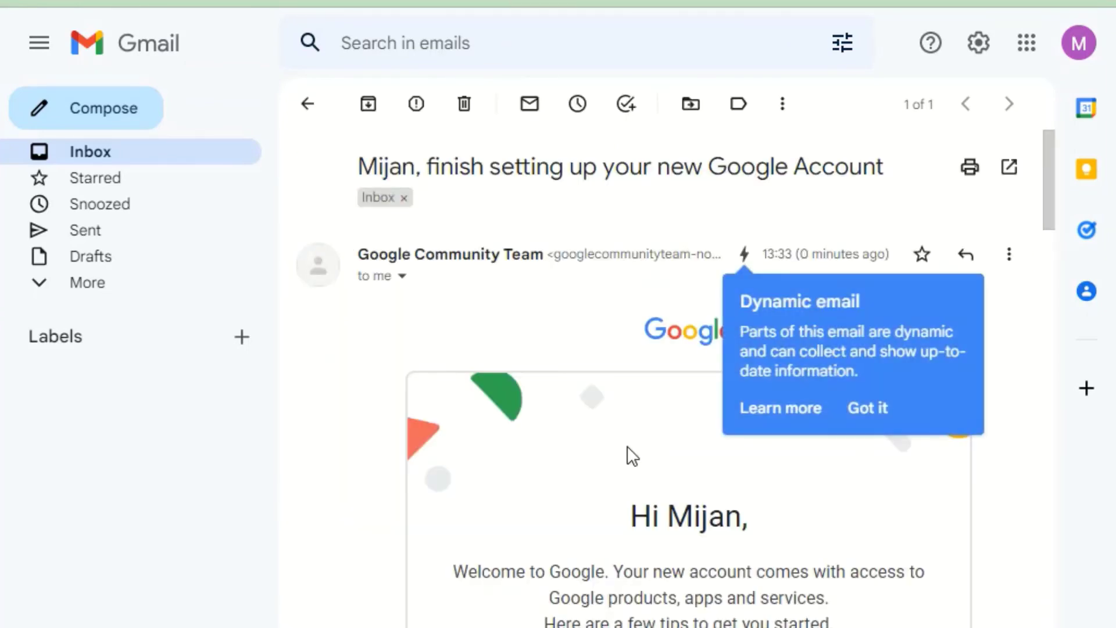
{"action": "scroll", "coordinate": [622, 456], "scroll_direction": "down", "scroll_amount": 7}
{"action": "scroll", "coordinate": [620, 456], "scroll_direction": "up", "scroll_amount": 6}
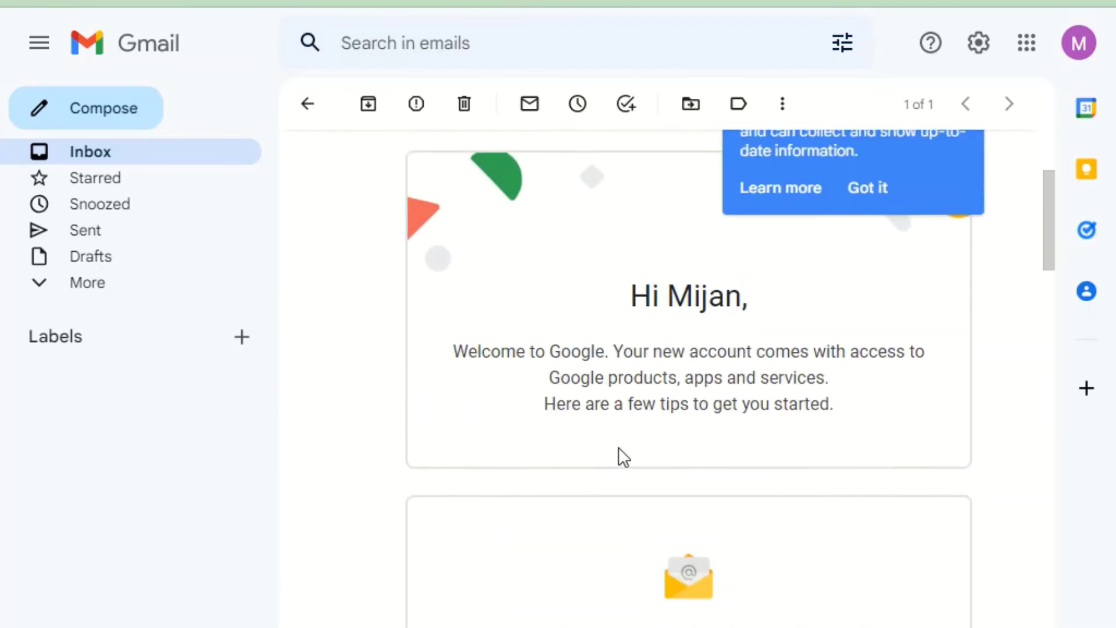
{"action": "scroll", "coordinate": [627, 441], "scroll_direction": "down", "scroll_amount": 5}
{"action": "scroll", "coordinate": [731, 453], "scroll_direction": "down", "scroll_amount": 3}
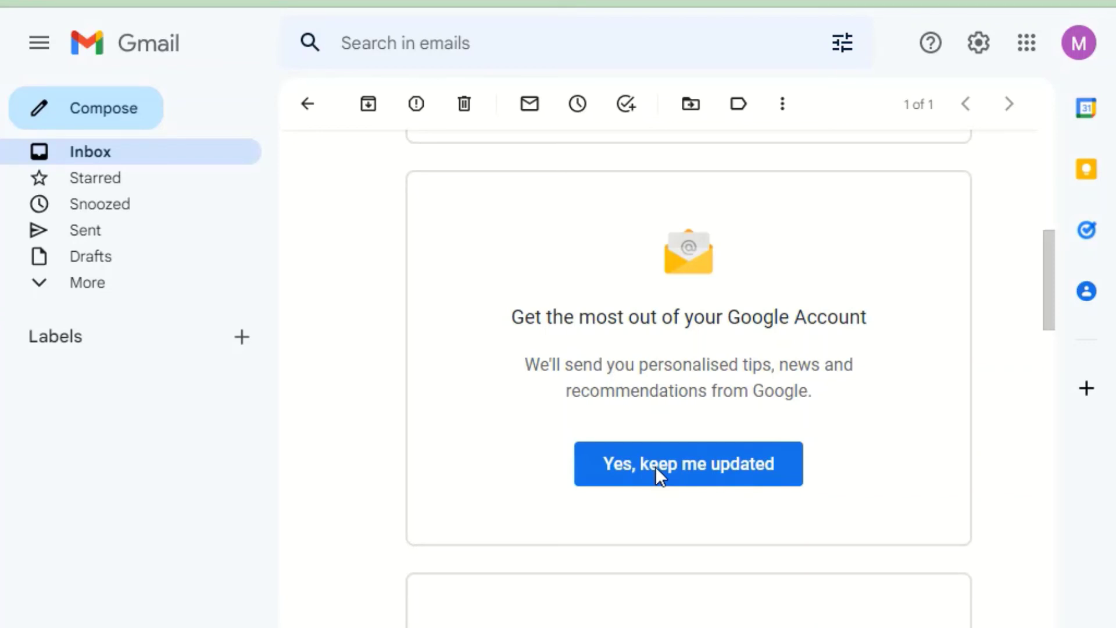
{"action": "scroll", "coordinate": [745, 420], "scroll_direction": "down", "scroll_amount": 2}
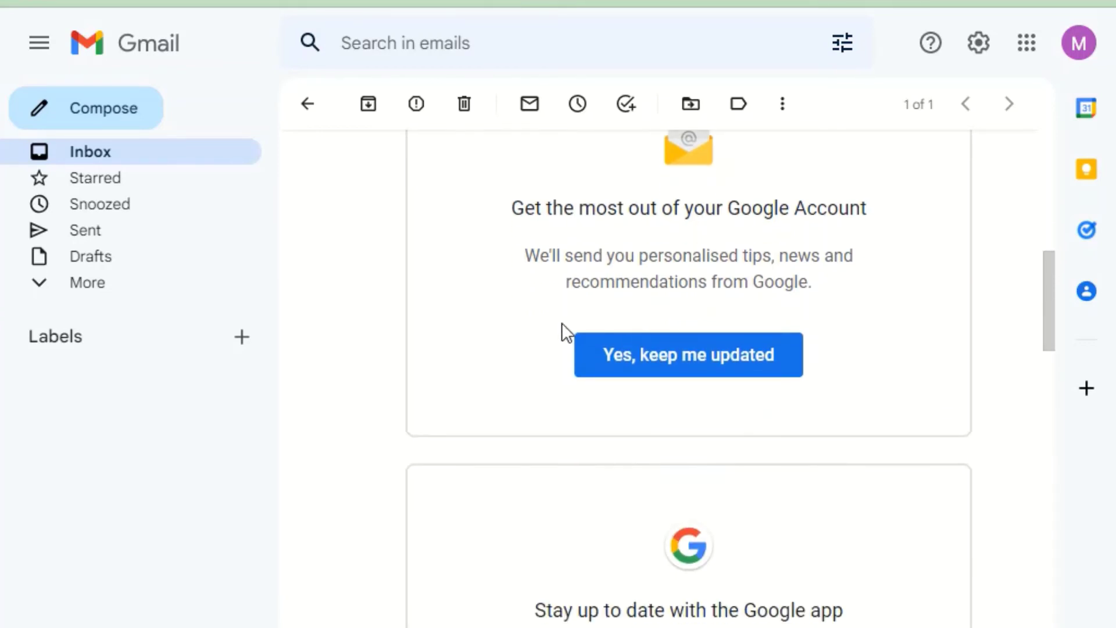
{"action": "scroll", "coordinate": [650, 372], "scroll_direction": "down", "scroll_amount": 6}
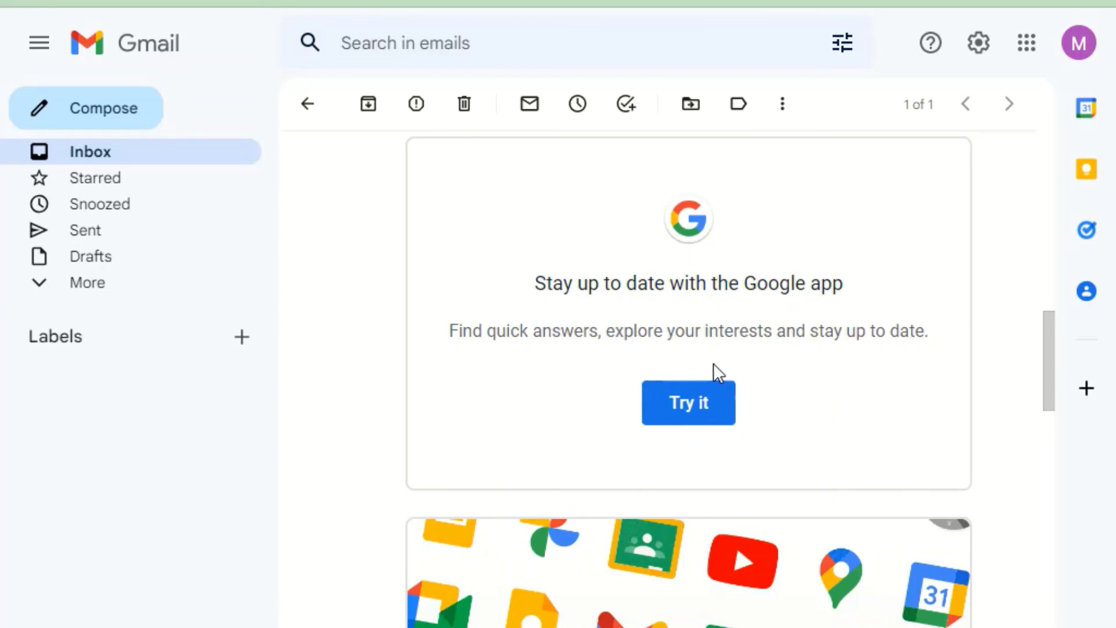
{"action": "scroll", "coordinate": [680, 366], "scroll_direction": "down", "scroll_amount": 7}
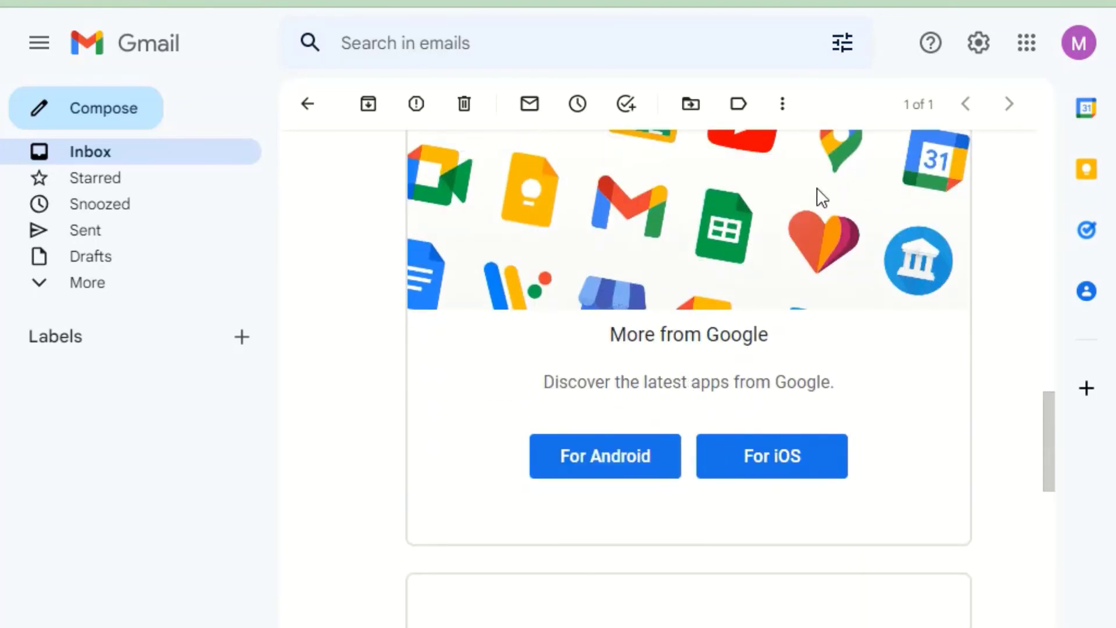
{"action": "scroll", "coordinate": [750, 319], "scroll_direction": "down", "scroll_amount": 9}
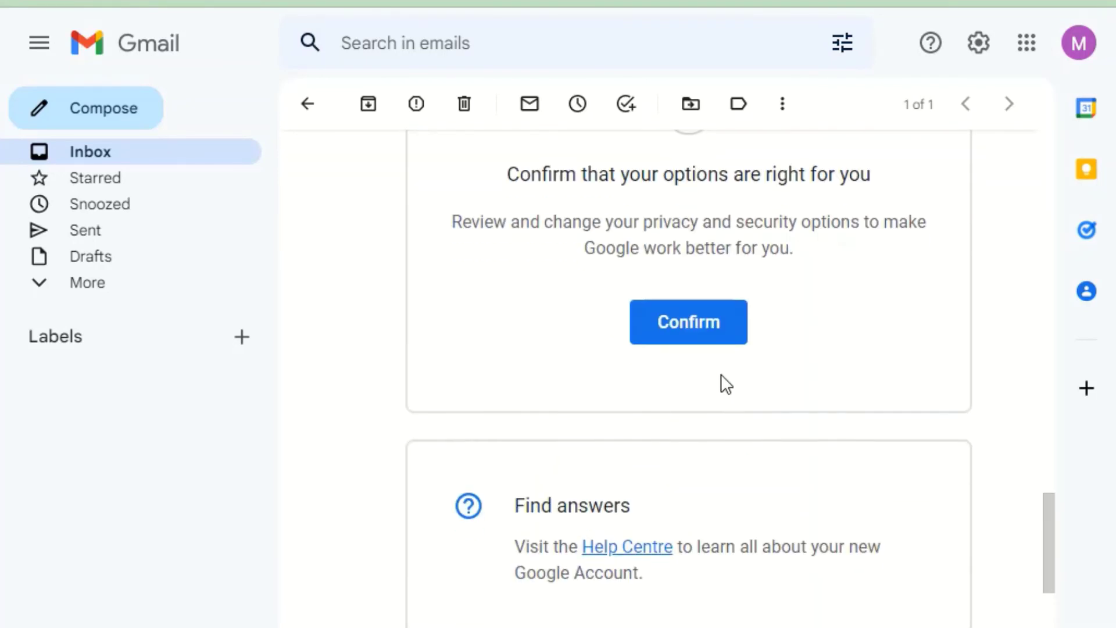
{"action": "scroll", "coordinate": [721, 377], "scroll_direction": "up", "scroll_amount": 2}
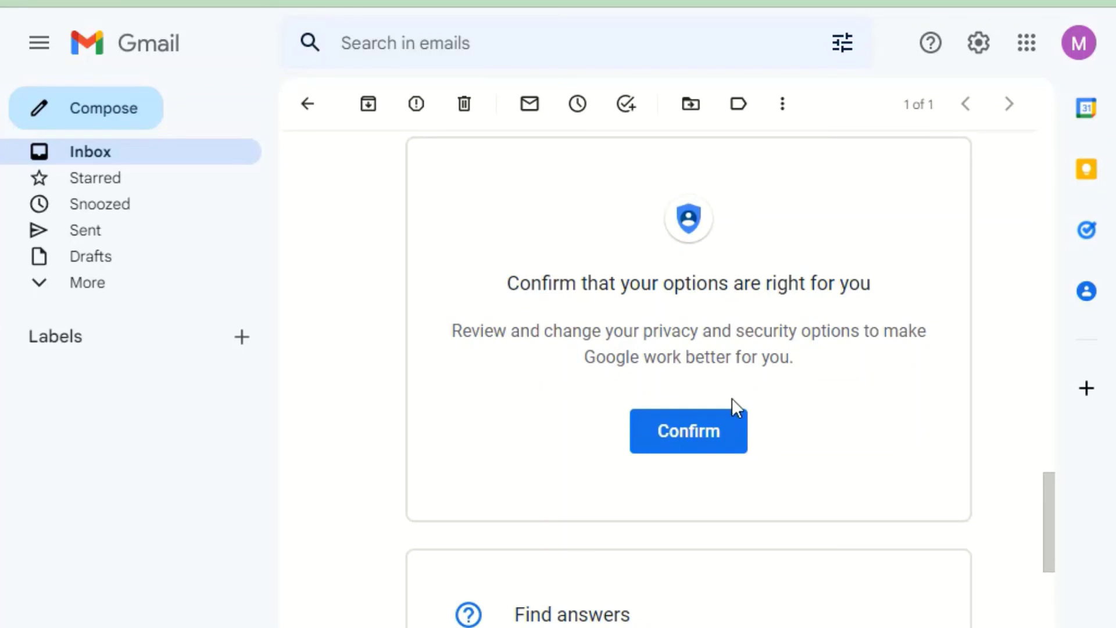
Step: Review privacy and security options, then go to Payments and subscriptions > Manage payment methods
{"action": "left_click", "coordinate": [686, 436]}
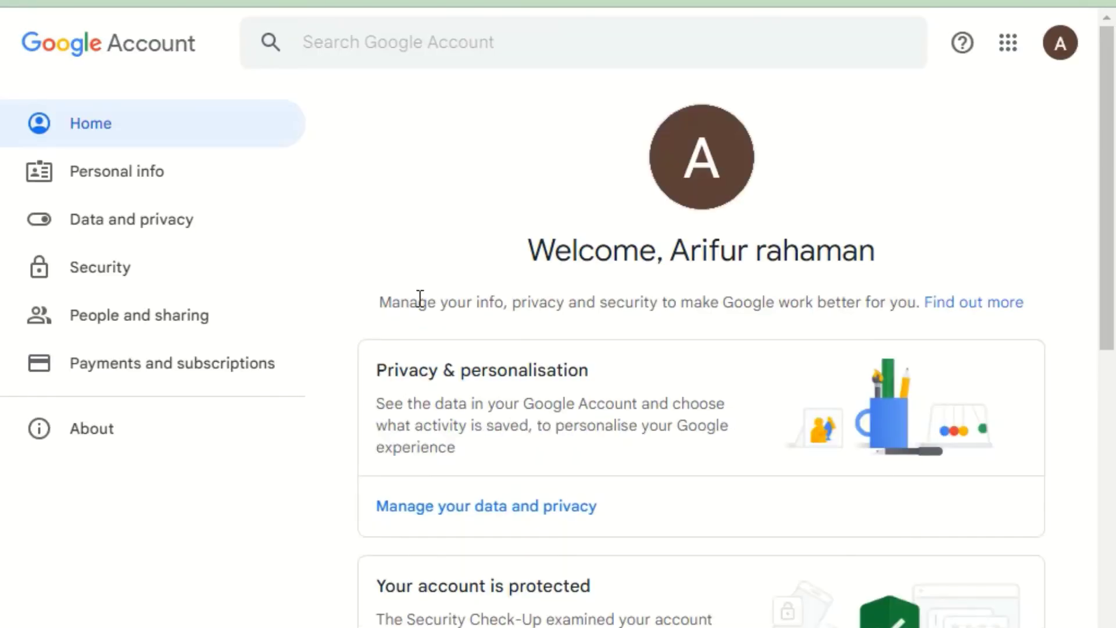
{"action": "scroll", "coordinate": [448, 326], "scroll_direction": "down", "scroll_amount": 4}
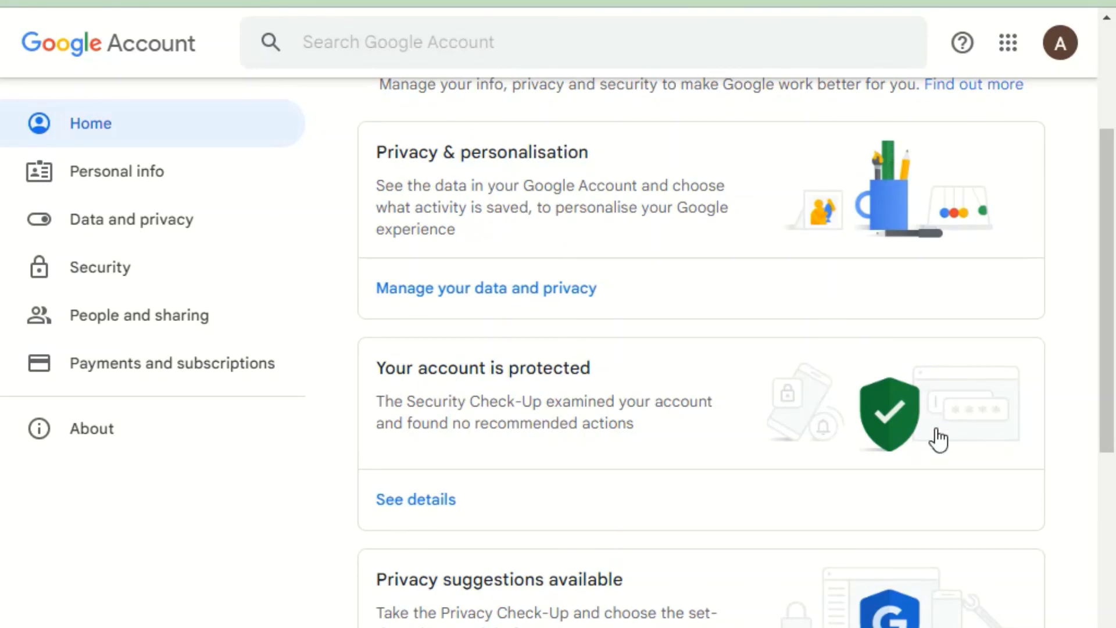
{"action": "scroll", "coordinate": [414, 452], "scroll_direction": "up", "scroll_amount": 4}
{"action": "scroll", "coordinate": [597, 391], "scroll_direction": "down", "scroll_amount": 2}
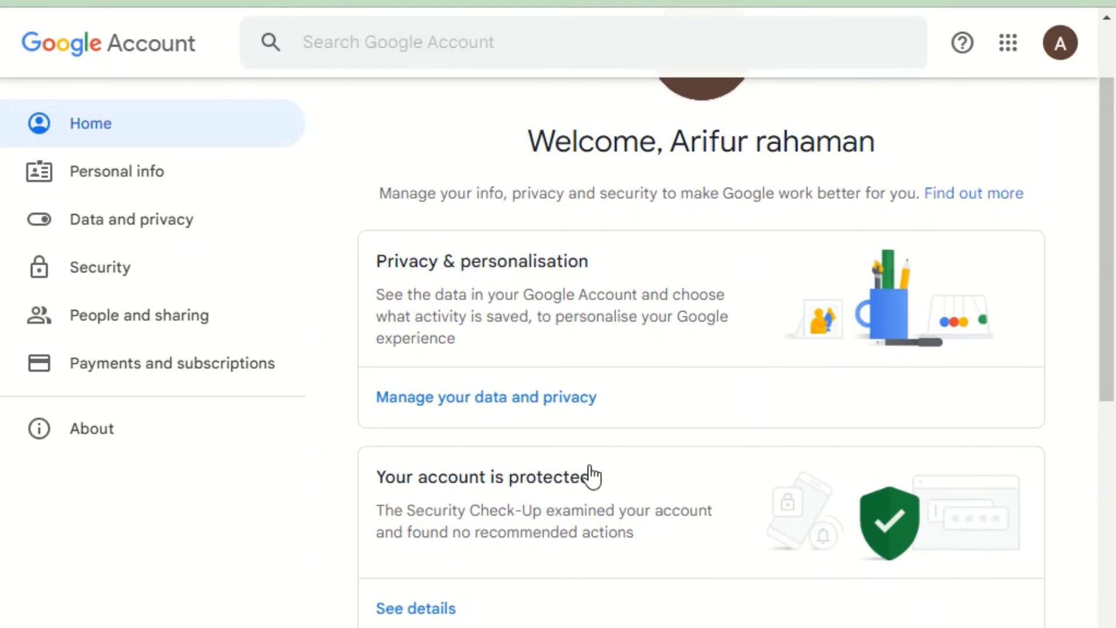
{"action": "scroll", "coordinate": [588, 476], "scroll_direction": "up", "scroll_amount": 2}
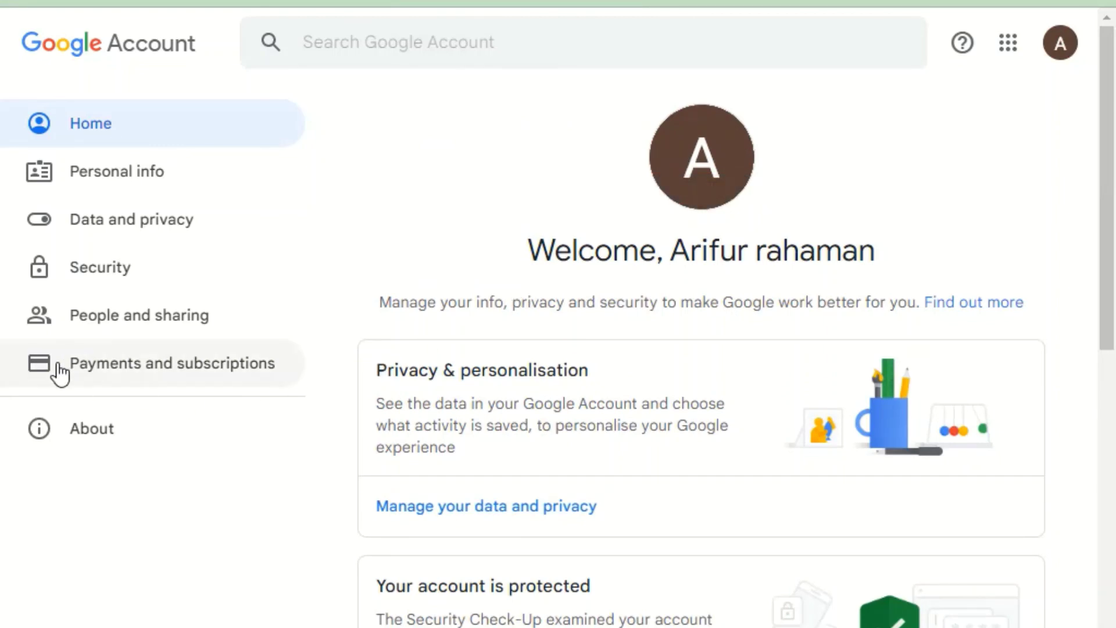
{"action": "left_click", "coordinate": [158, 377]}
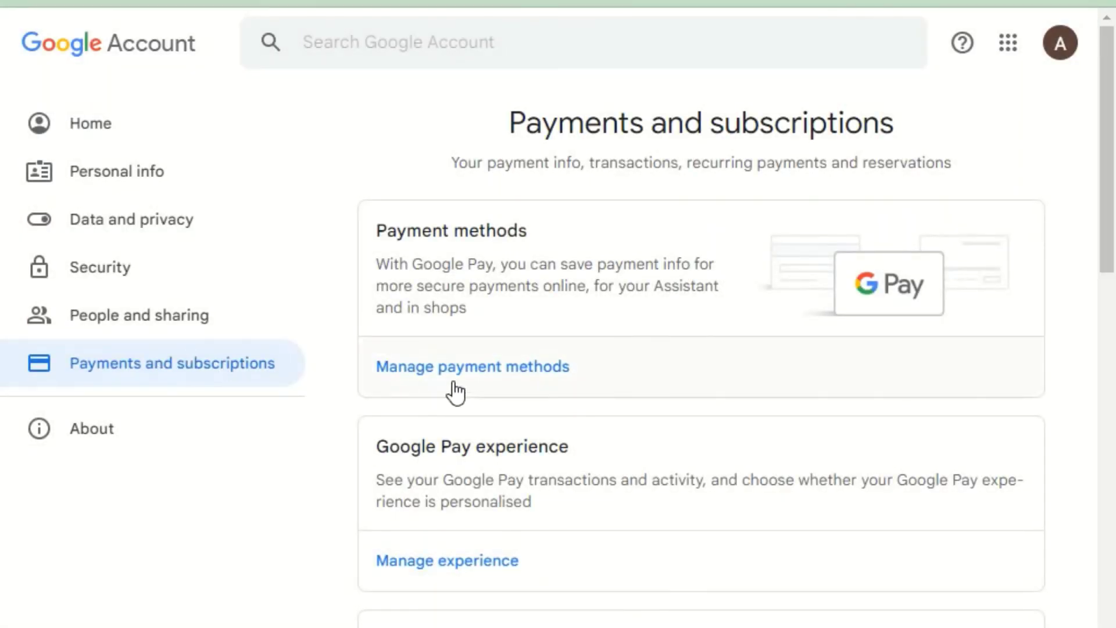
{"action": "left_click", "coordinate": [476, 377]}
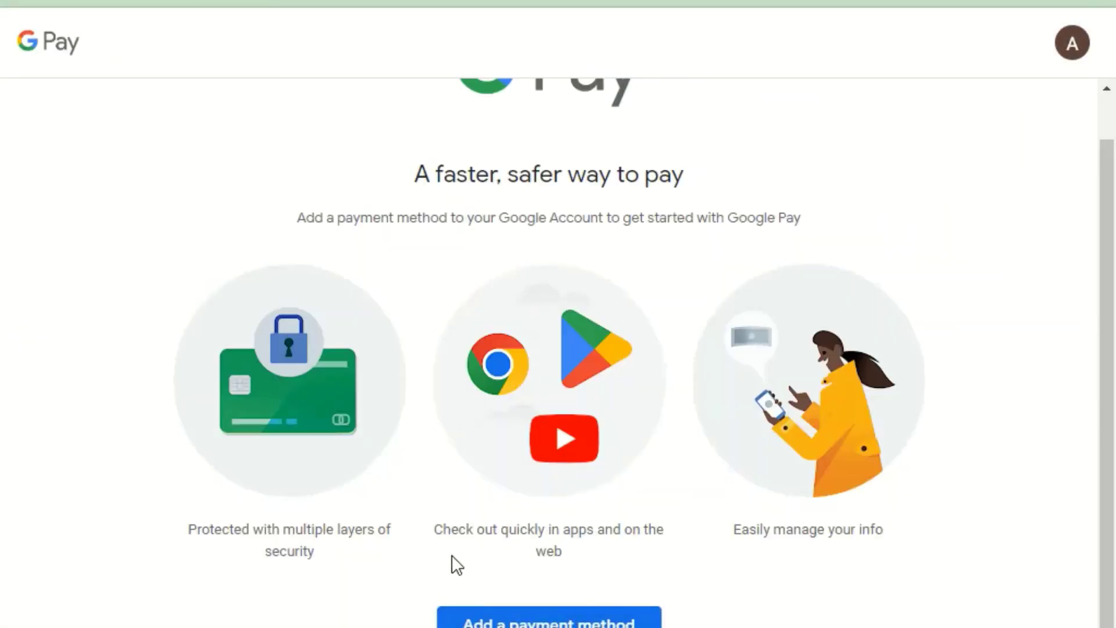